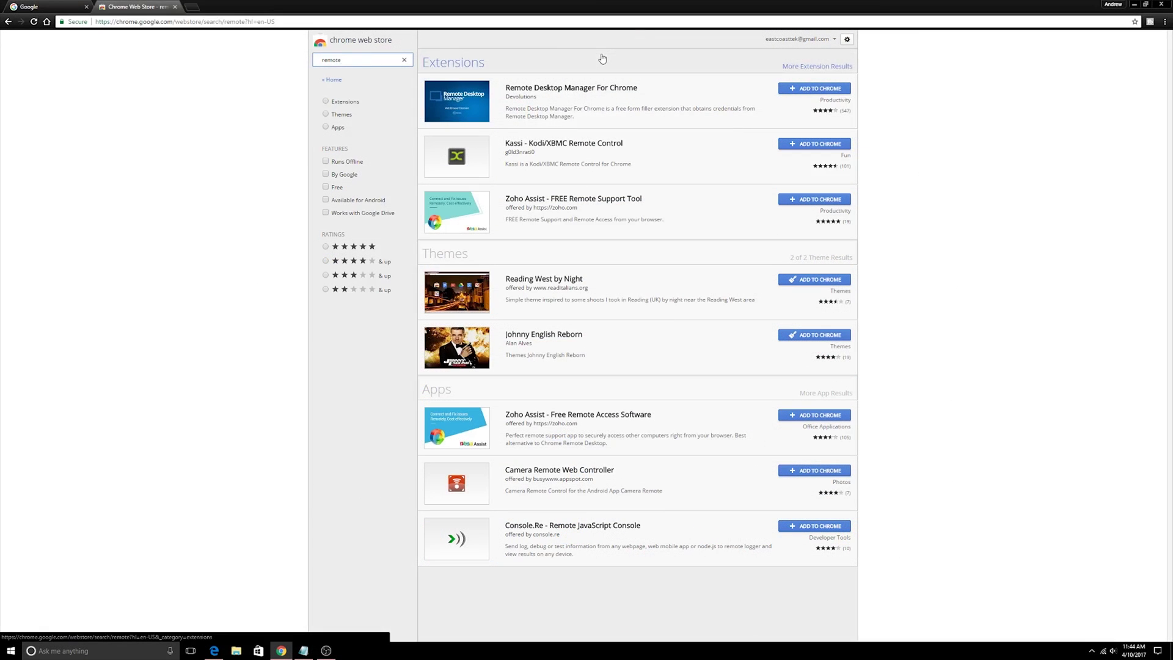
Search the web store for "chrome remote desktop" and add the Chrome Remote Desktop app to Chrome
{"action": "left_click", "coordinate": [315, 63]}
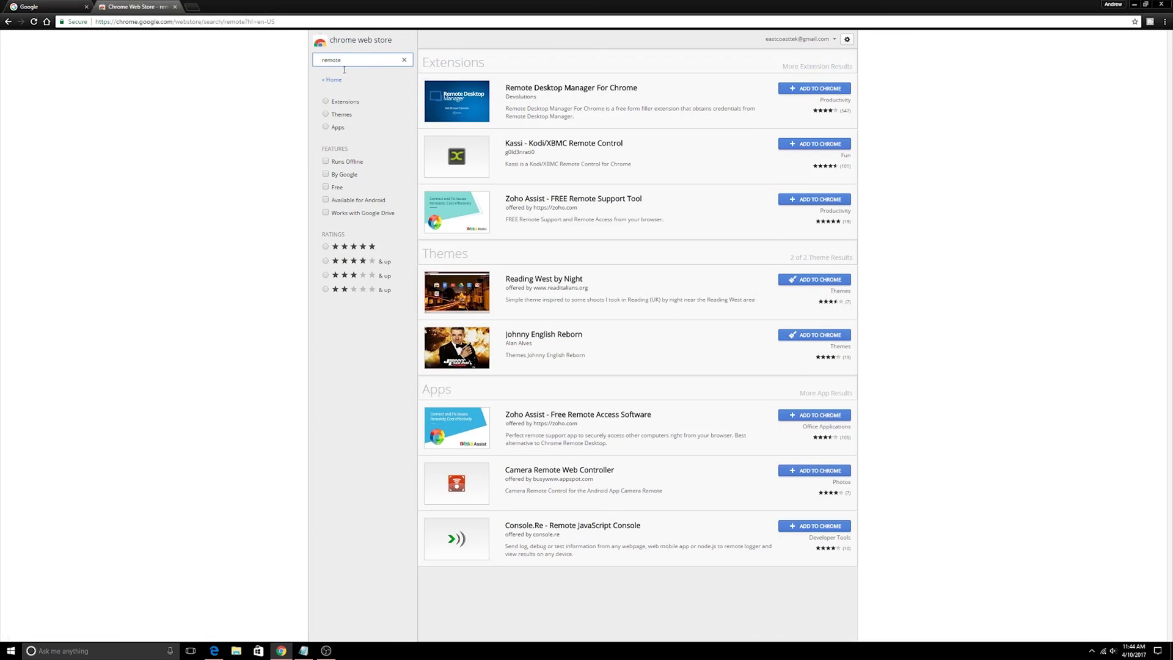
{"action": "type", "text": "chrome"}
{"action": "left_click", "coordinate": [349, 80]}
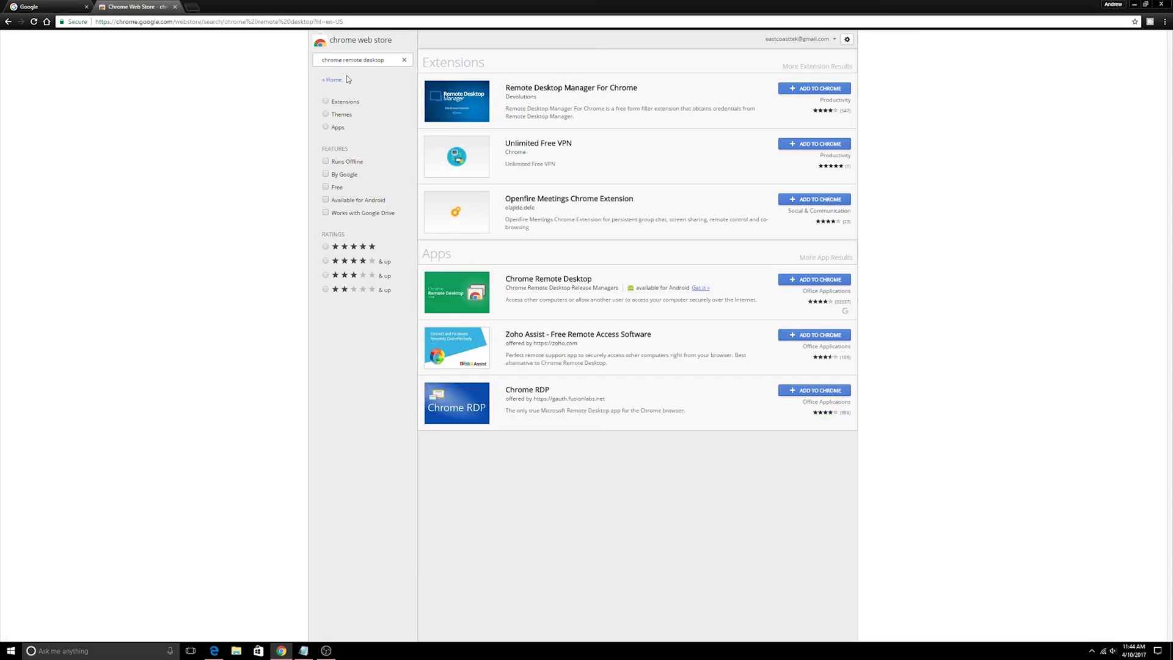
{"action": "left_click", "coordinate": [835, 280]}
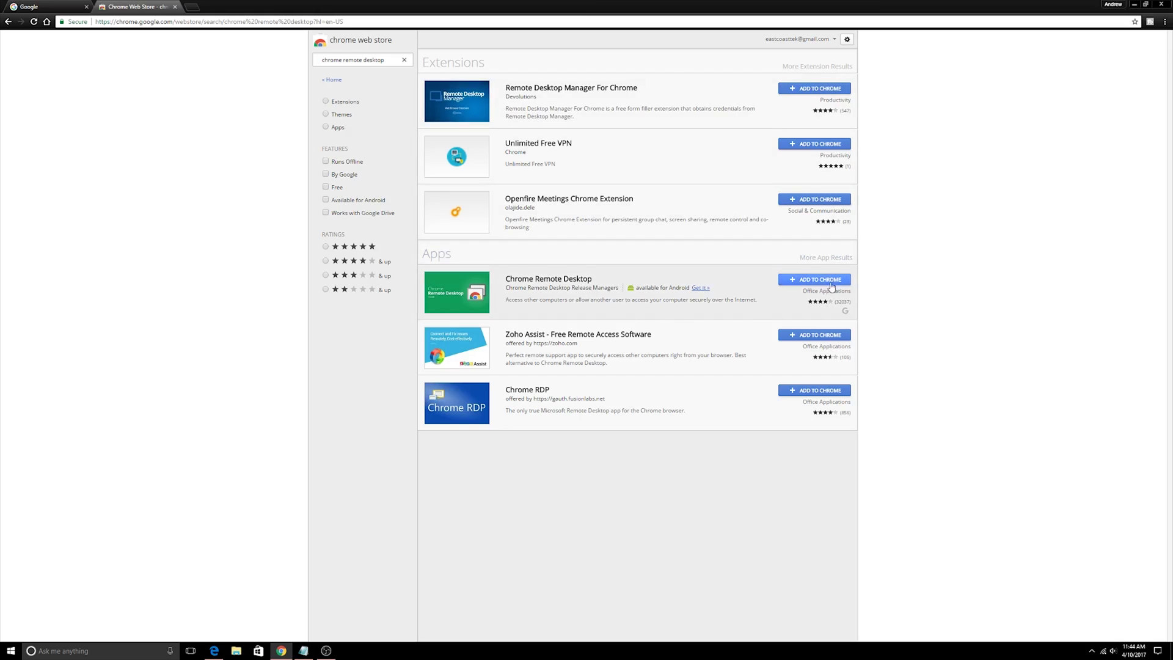
{"action": "left_click", "coordinate": [607, 149]}
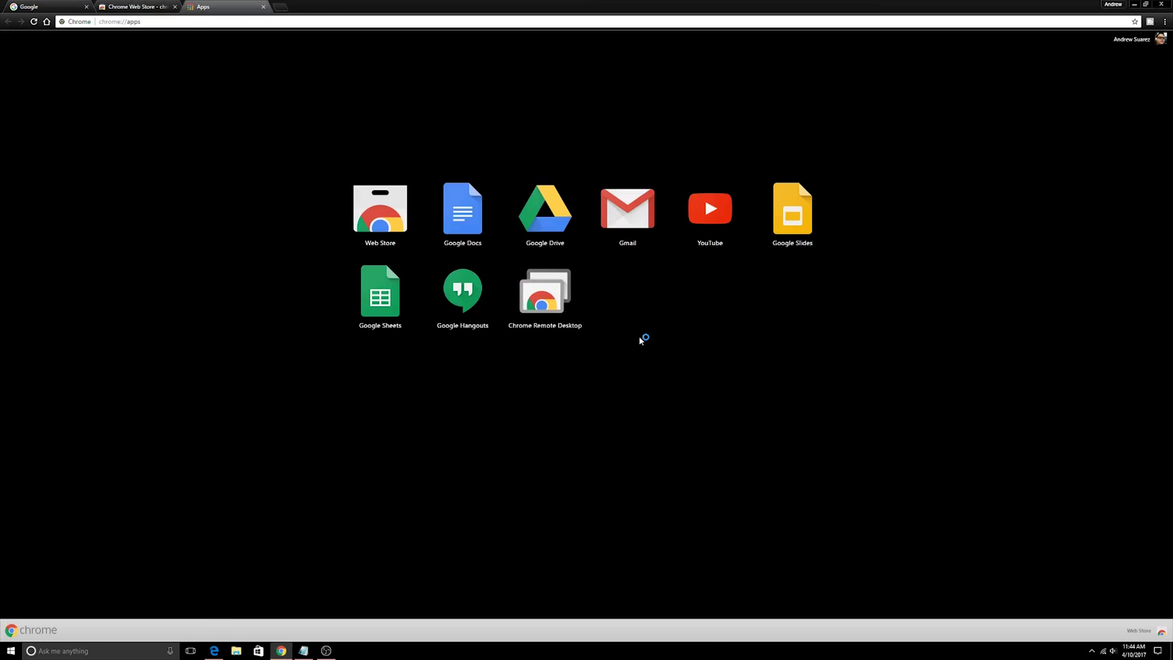
Close the Apps and Chrome Web Store pages and launch Chrome Remote Desktop from Chrome's apps page
{"action": "left_click", "coordinate": [263, 6]}
{"action": "left_click", "coordinate": [176, 7]}
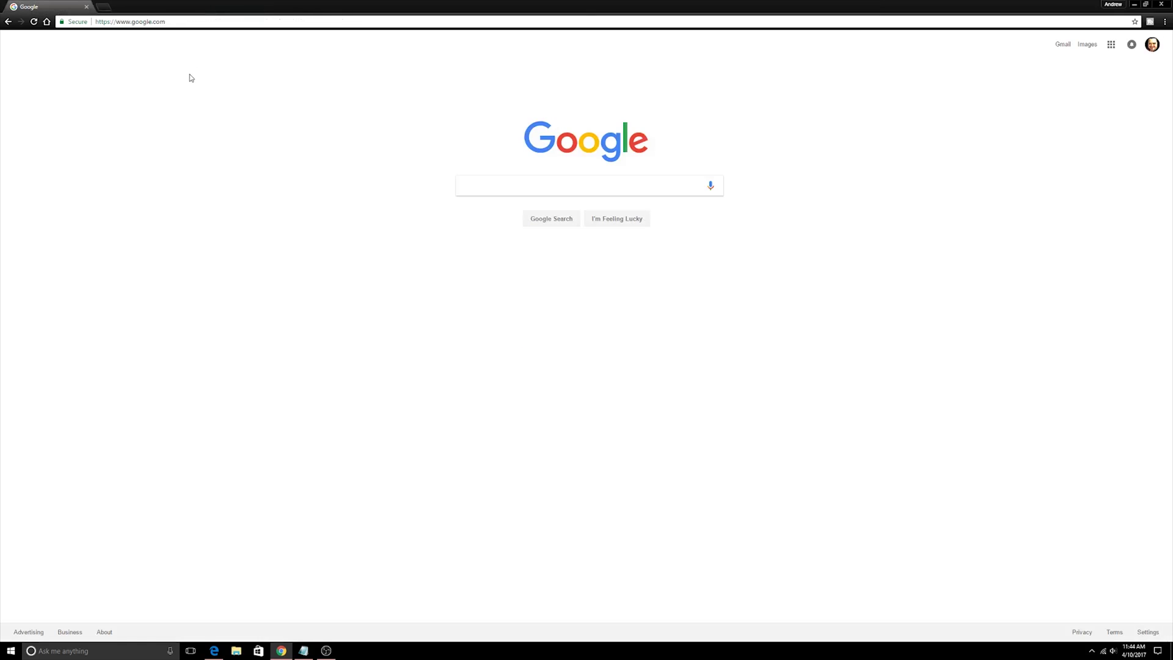
{"action": "left_click", "coordinate": [105, 8]}
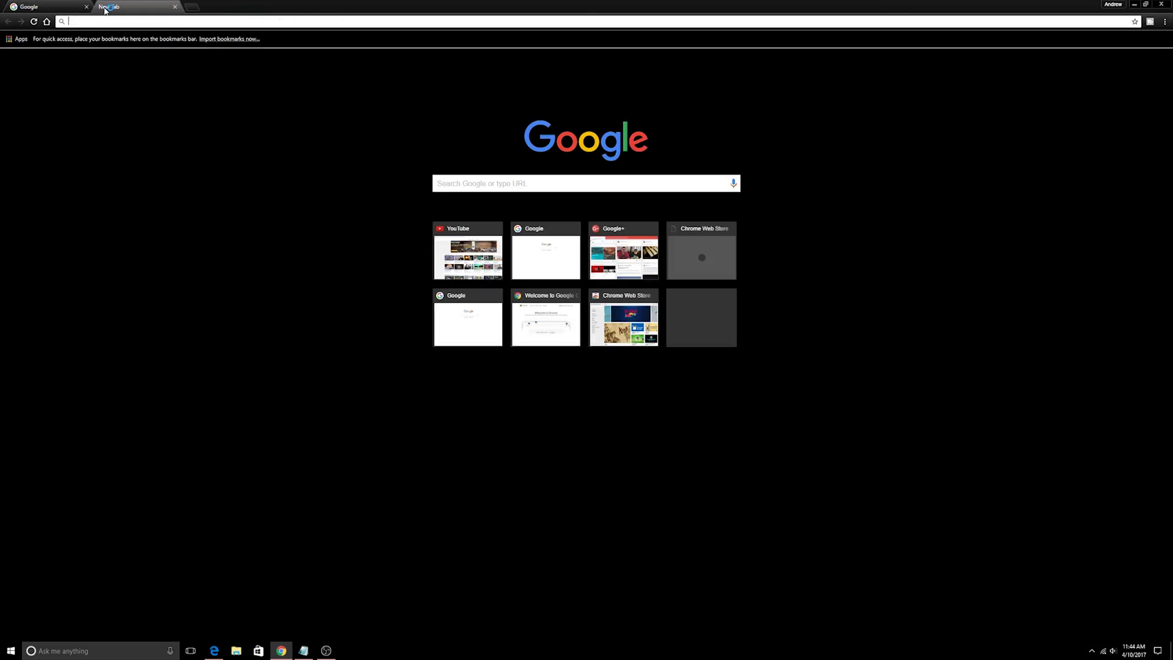
{"action": "left_click", "coordinate": [10, 40]}
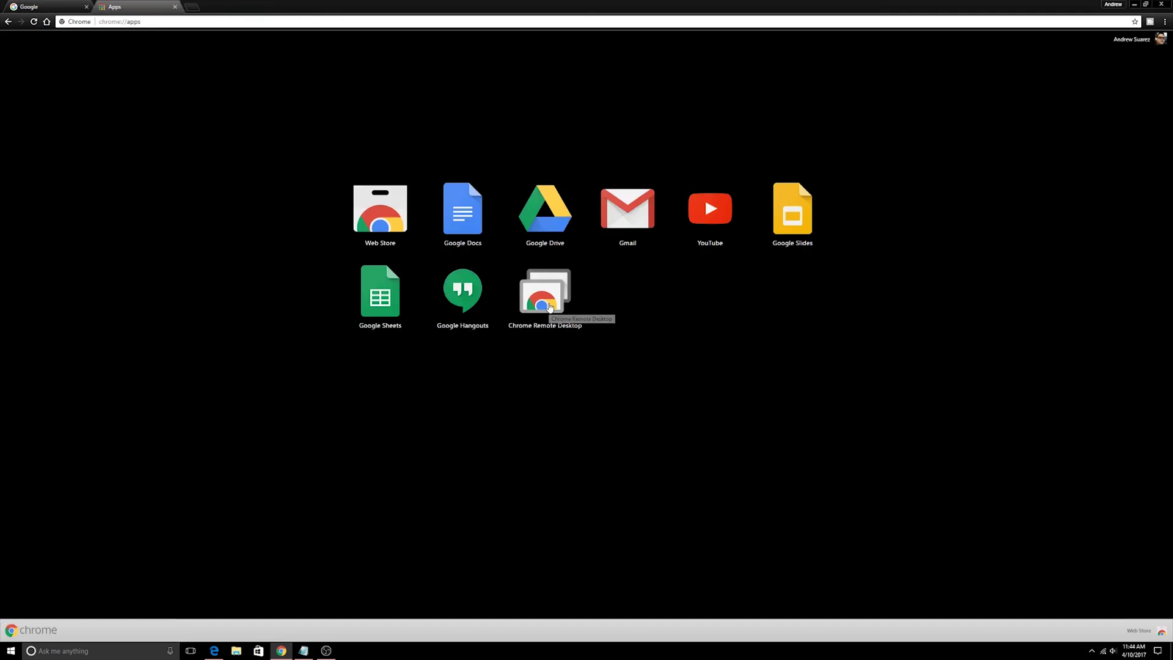
{"action": "left_click", "coordinate": [549, 307]}
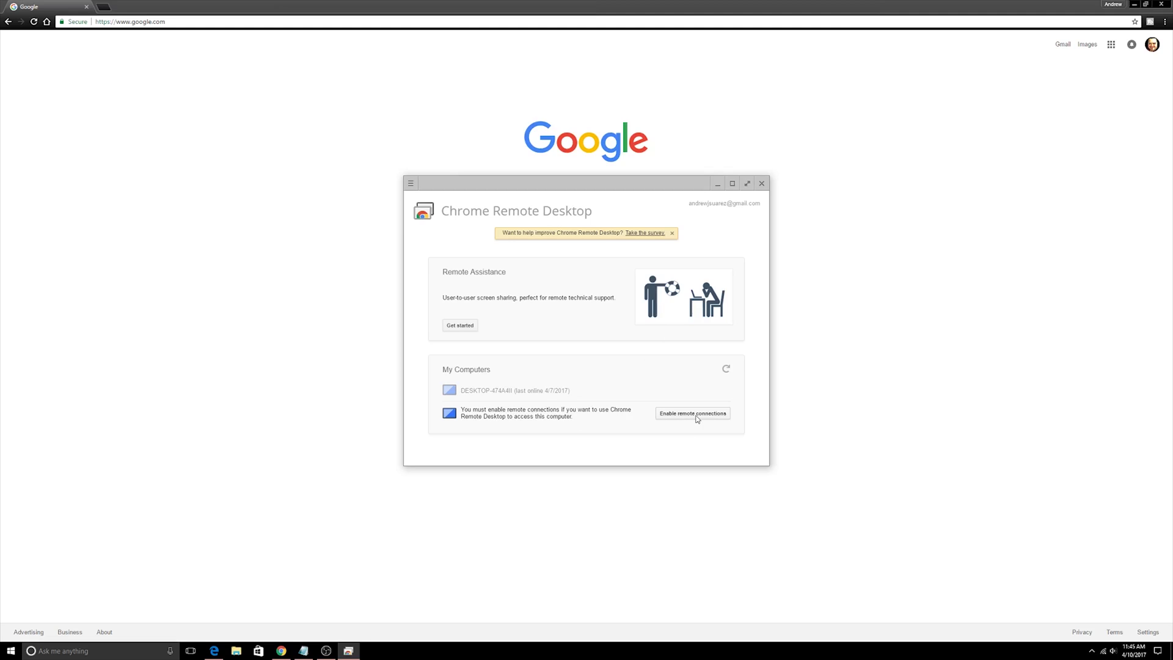
Enable remote connections for this computer, entering and re-entering the access PIN
{"action": "left_click", "coordinate": [697, 419]}
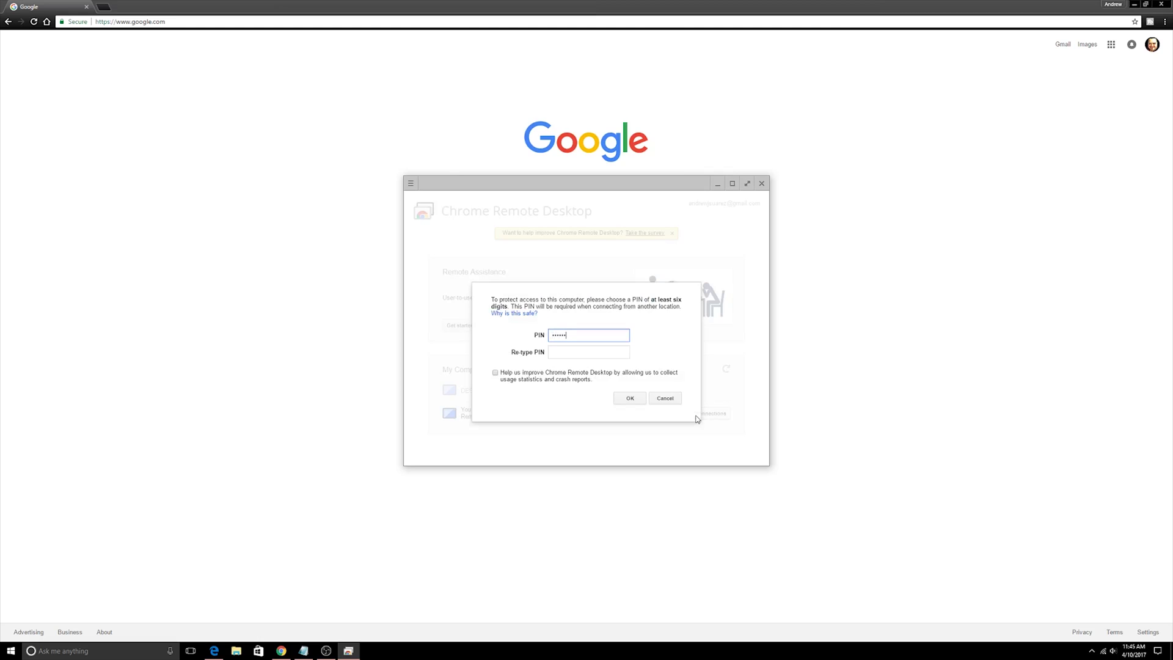
{"action": "left_click", "coordinate": [613, 354]}
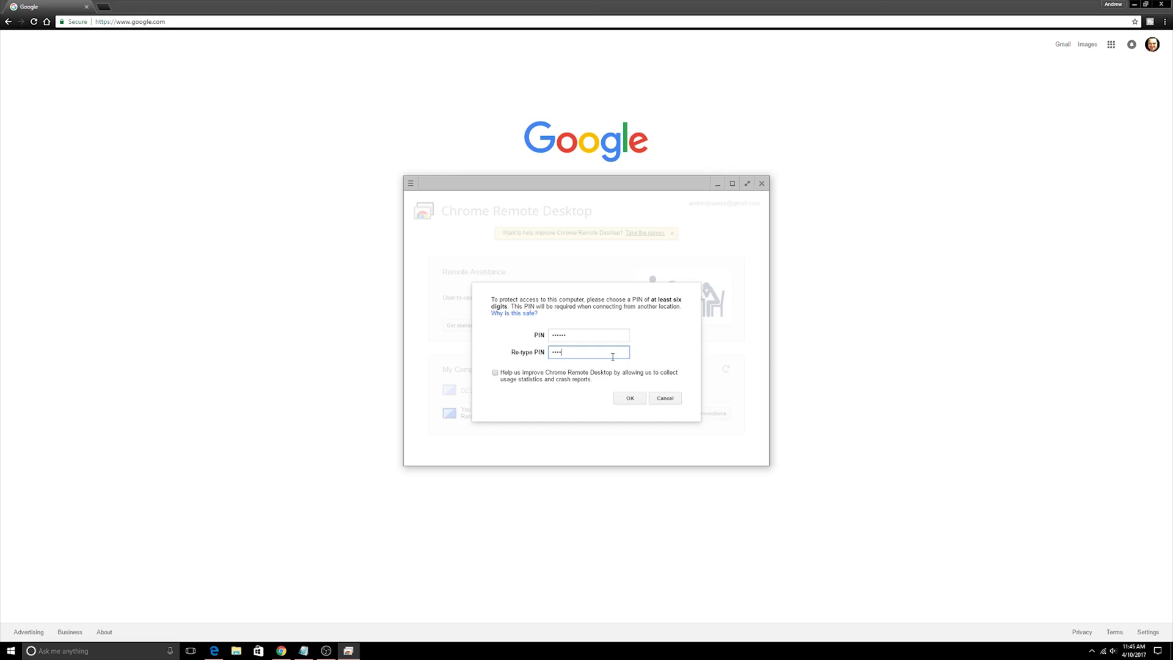
{"action": "left_click", "coordinate": [630, 399]}
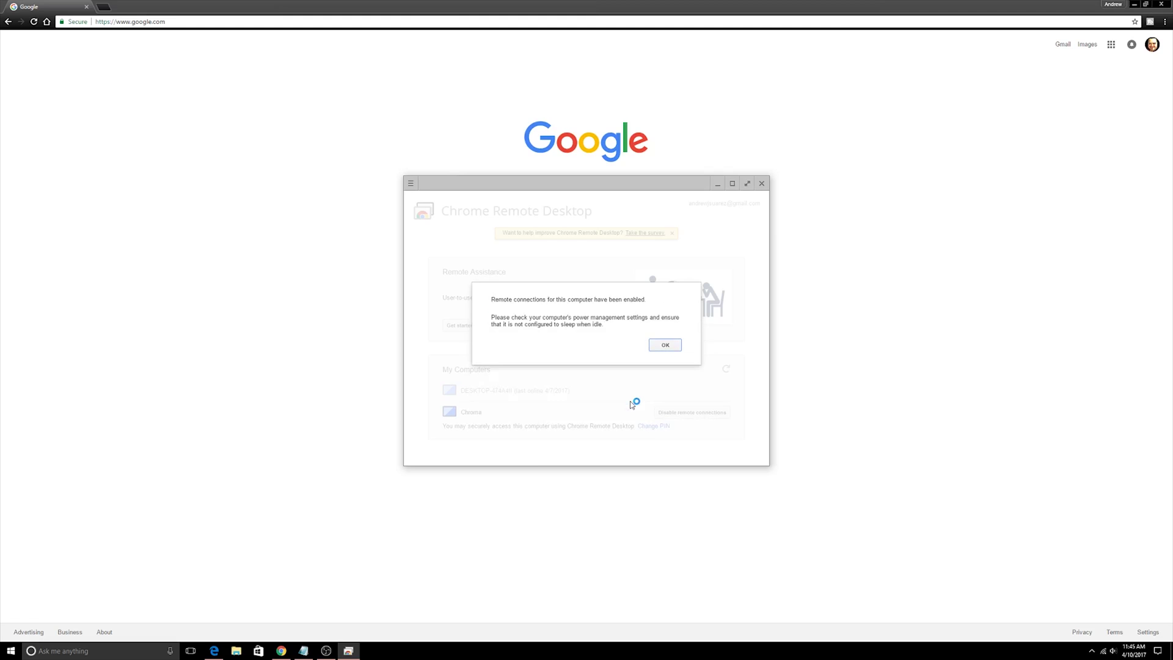
{"action": "left_click", "coordinate": [666, 345]}
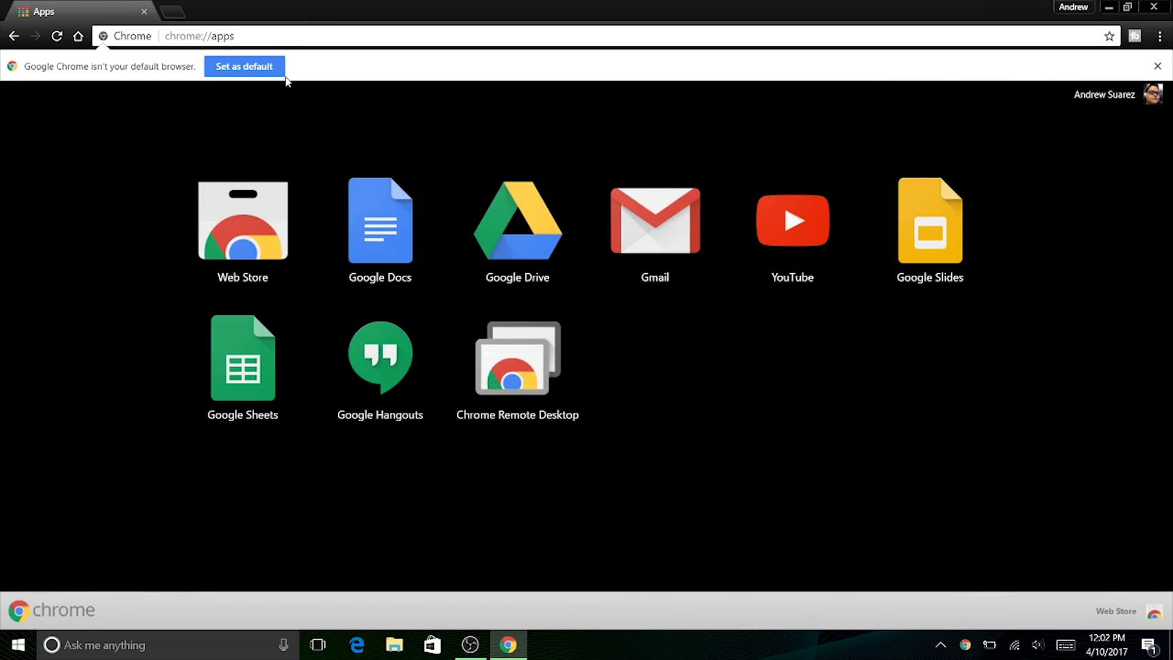
From the second computer, launch Chrome Remote Desktop and connect to the computer Chroma by entering its PIN
{"action": "left_click", "coordinate": [511, 356]}
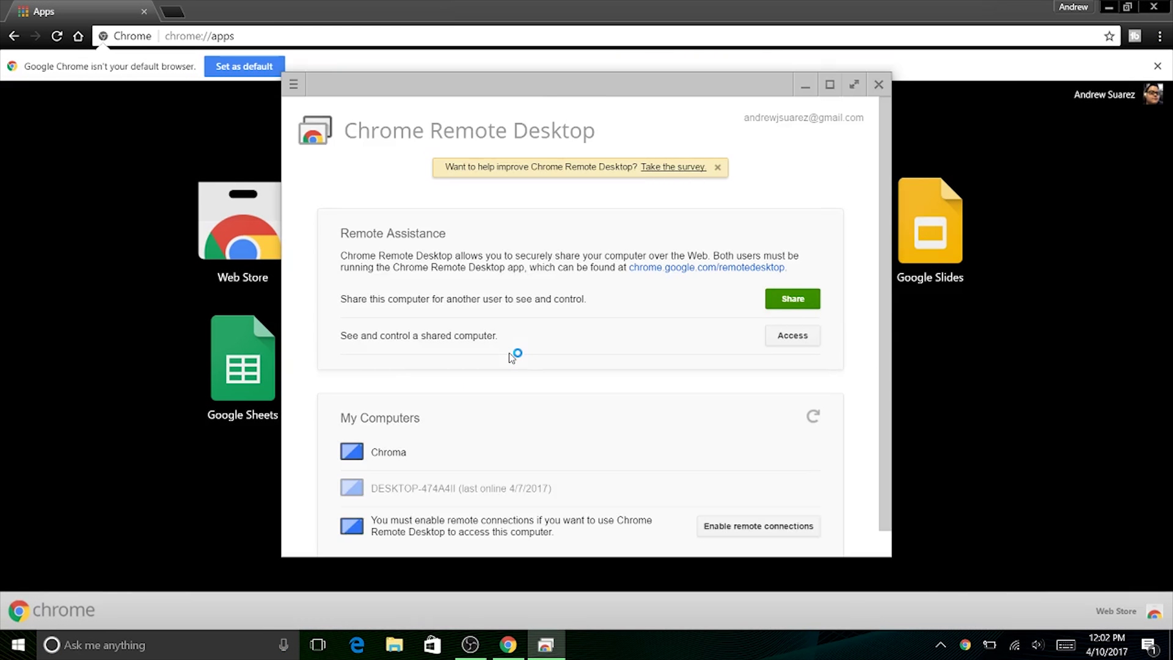
{"action": "scroll", "coordinate": [508, 353], "scroll_direction": "down", "scroll_amount": 1}
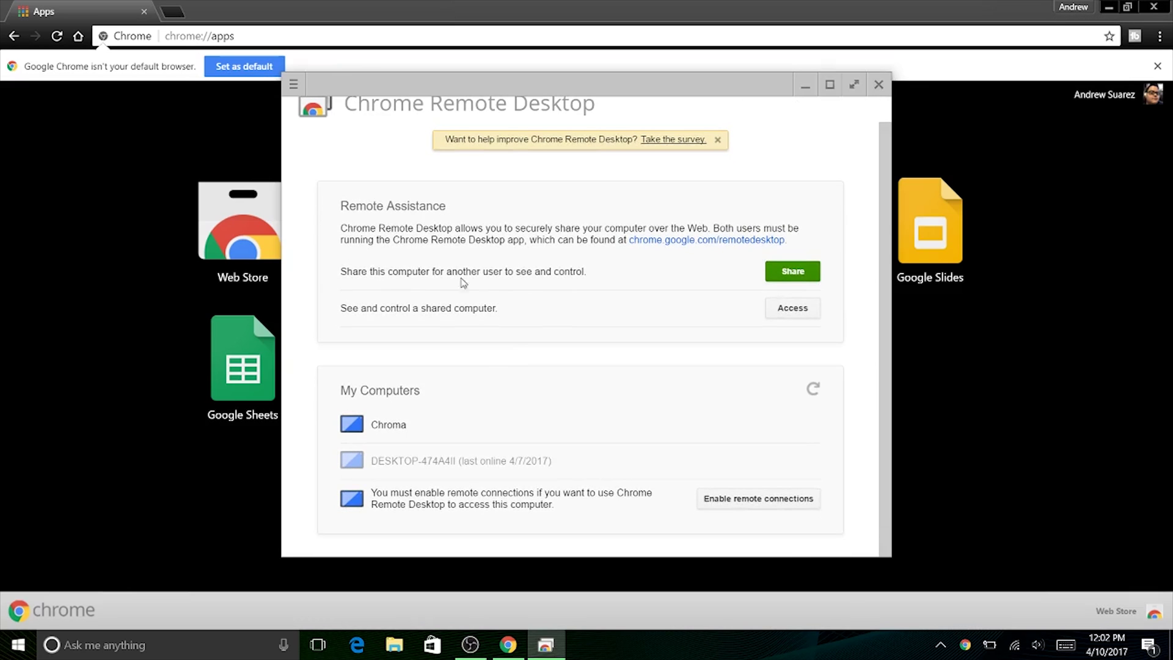
{"action": "left_click", "coordinate": [457, 426]}
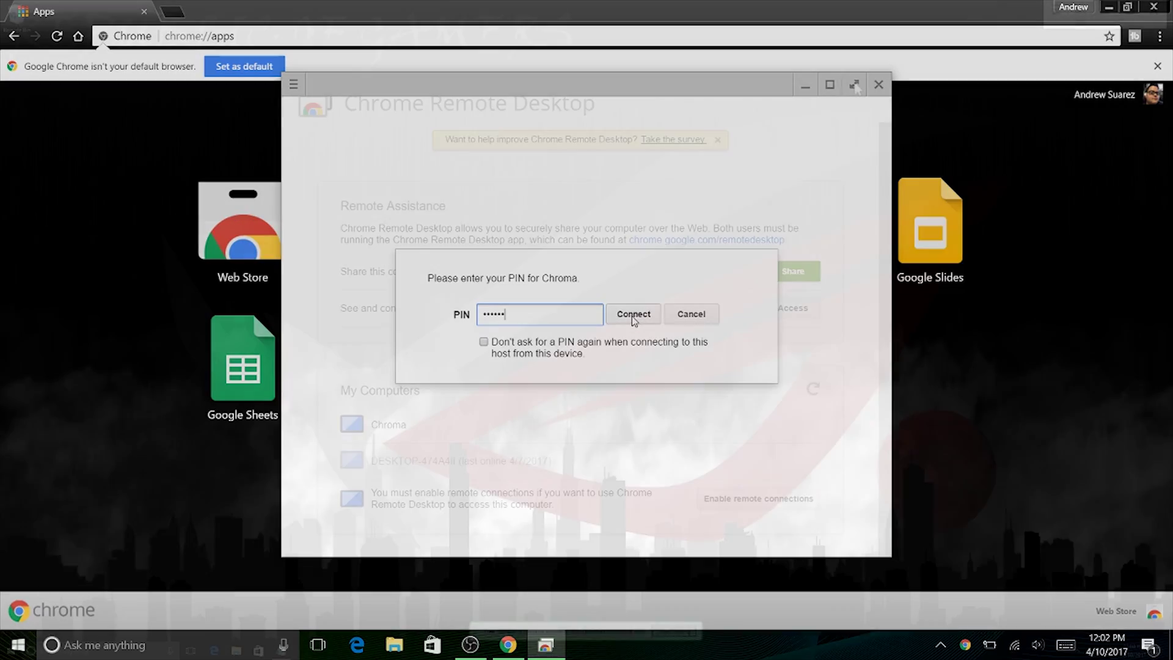
{"action": "left_click", "coordinate": [631, 319]}
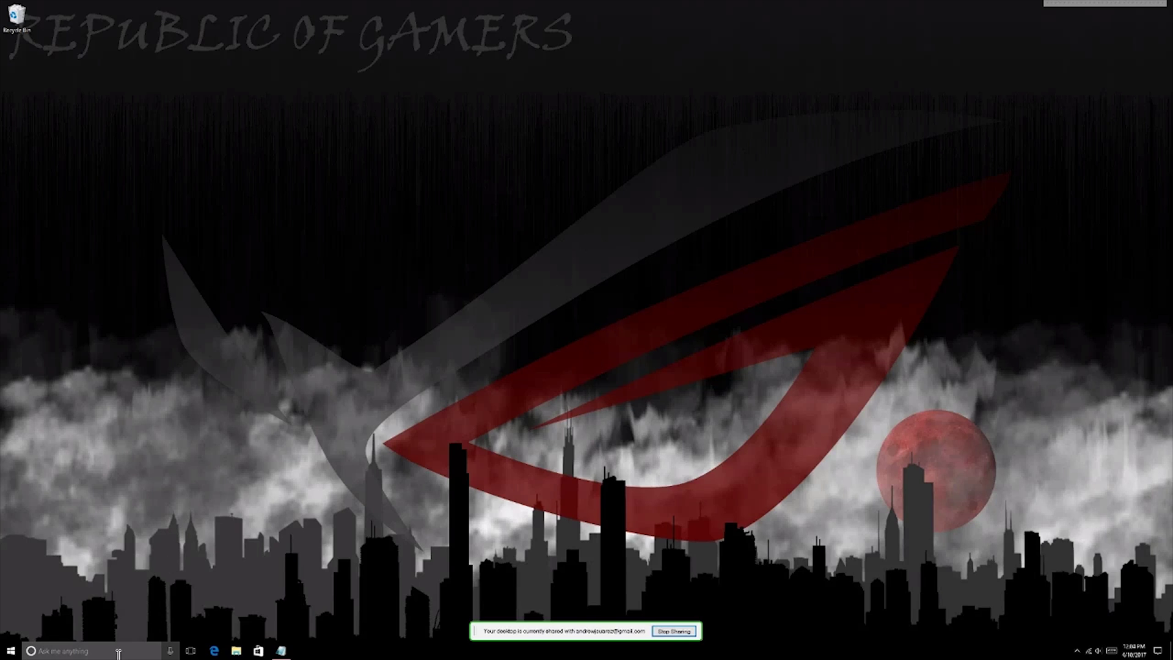
Open Photoshop on the remote computer, place the H100i_v2_02 image as embedded and enlarge it on the canvas
{"action": "left_click", "coordinate": [119, 653]}
{"action": "type", "text": "PHOTO"}
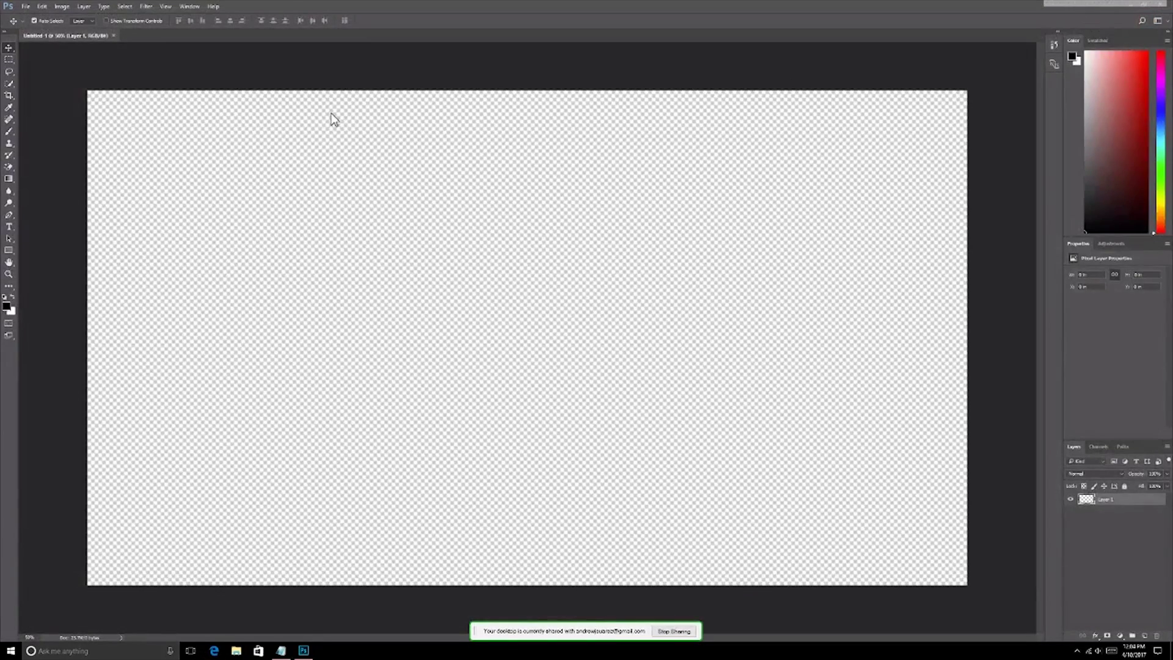
{"action": "left_click", "coordinate": [29, 3]}
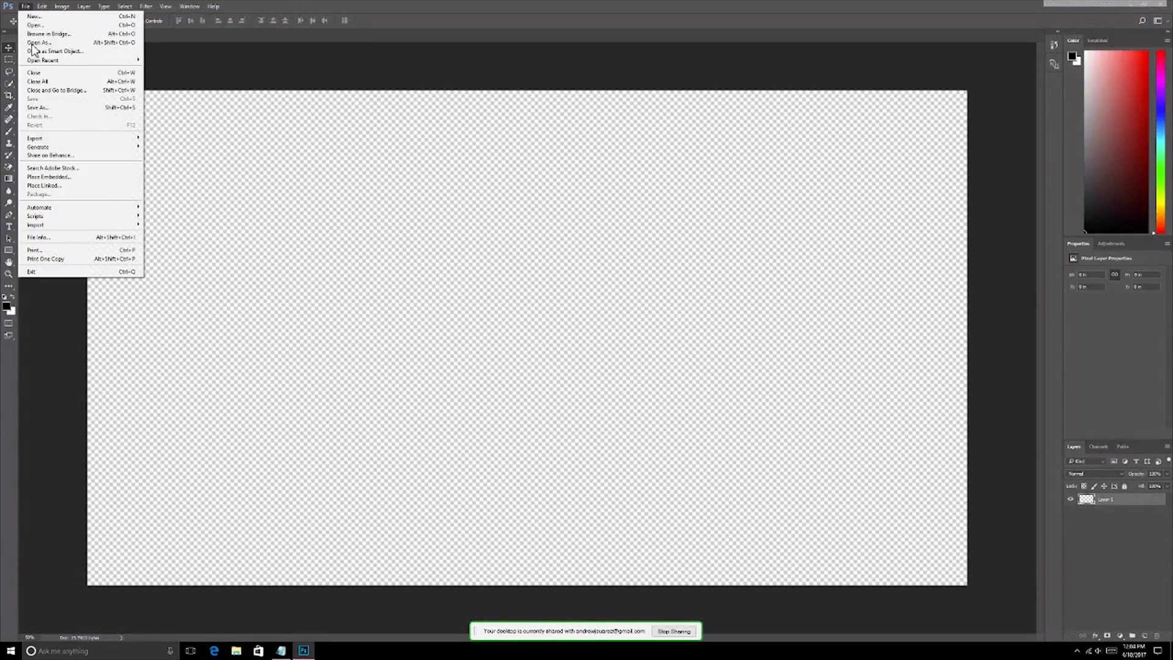
{"action": "left_click", "coordinate": [46, 177]}
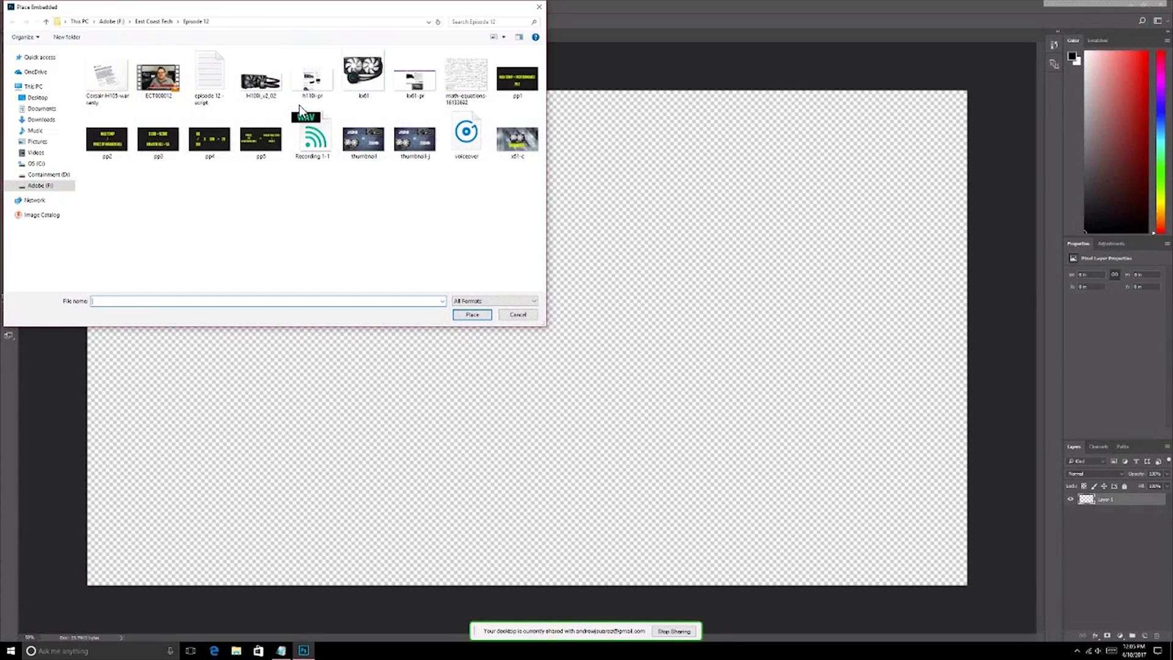
{"action": "double_click", "coordinate": [270, 95]}
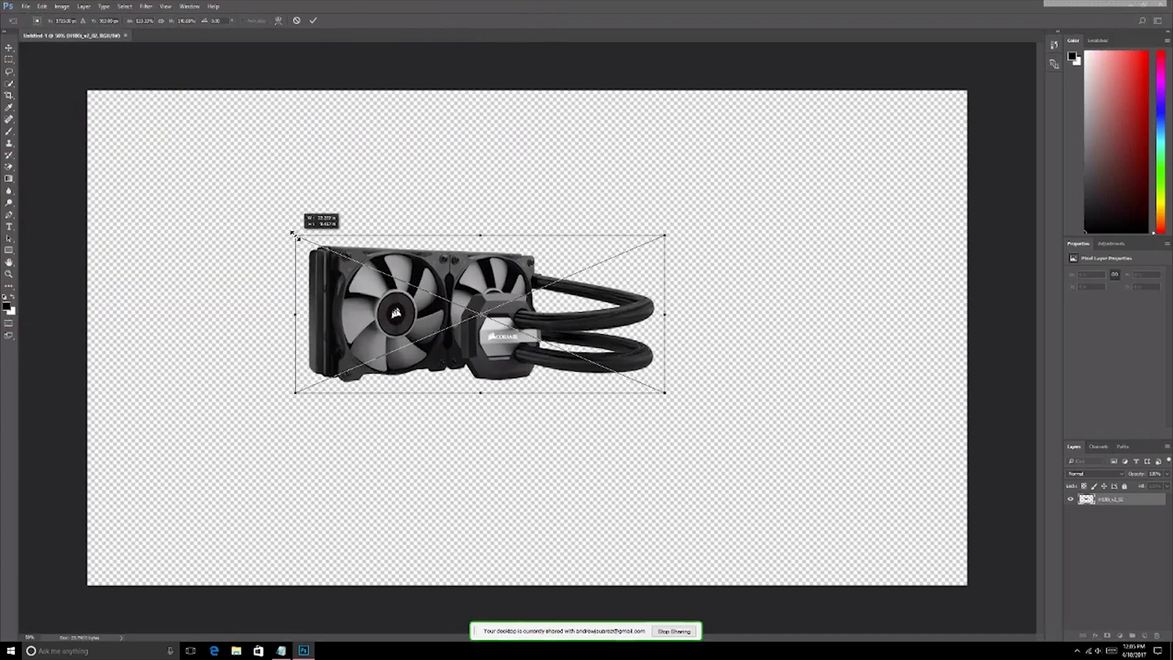
{"action": "left_click_drag", "start_coordinate": [292, 233], "coordinate": [283, 204]}
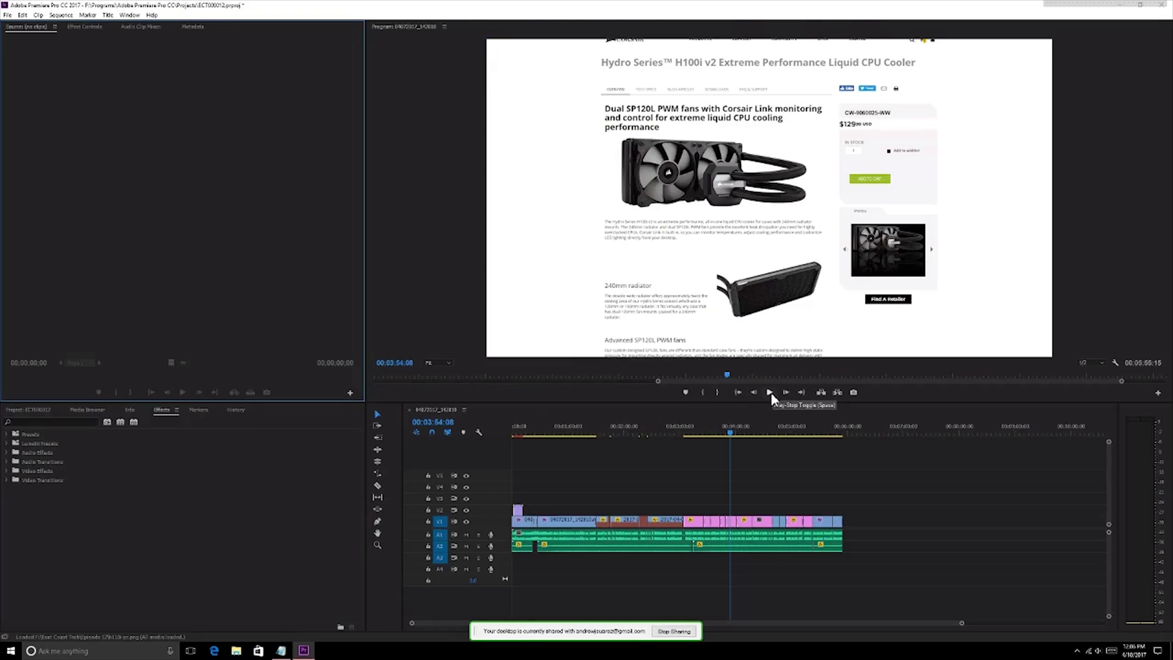
Play back the sequence in the Premiere Pro project on the remote computer
{"action": "left_click", "coordinate": [770, 392]}
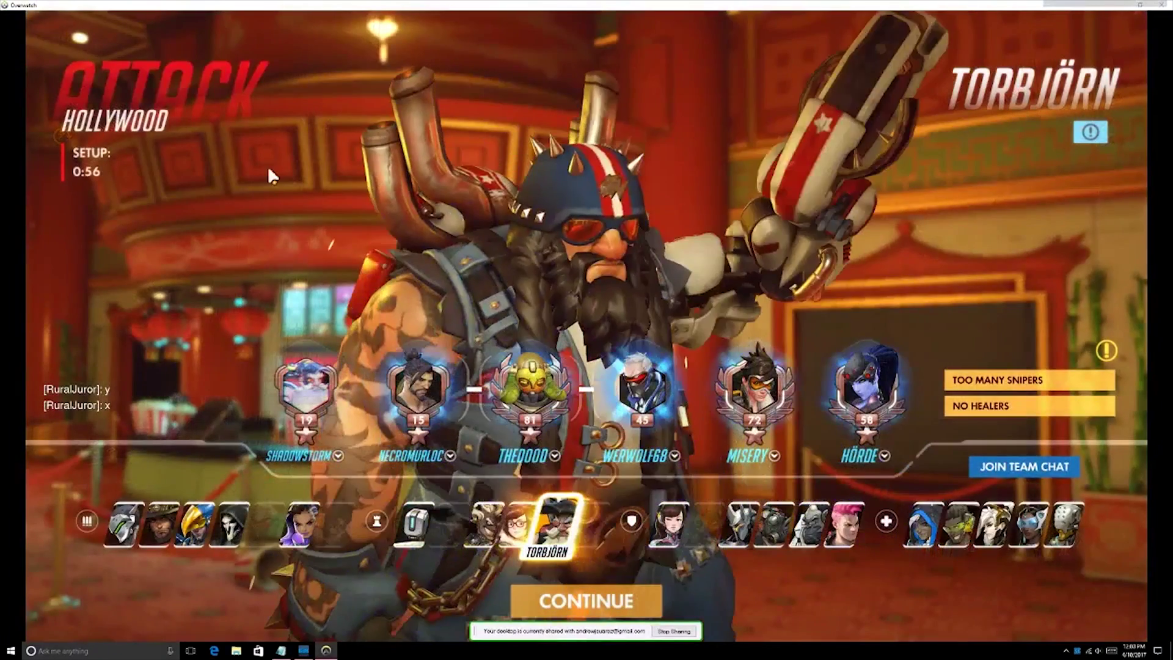
Continue into the Overwatch match with Torbjörn and try moving, looking around and firing in the spawn room
{"action": "left_click", "coordinate": [586, 601]}
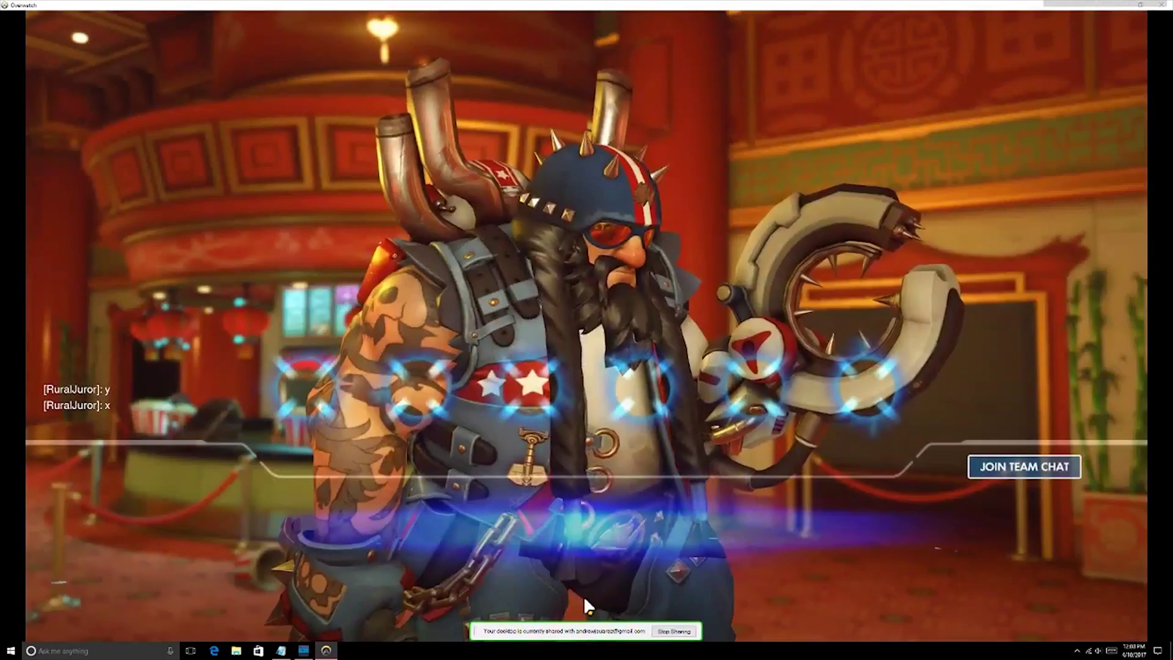
{"action": "key", "text": "w"}
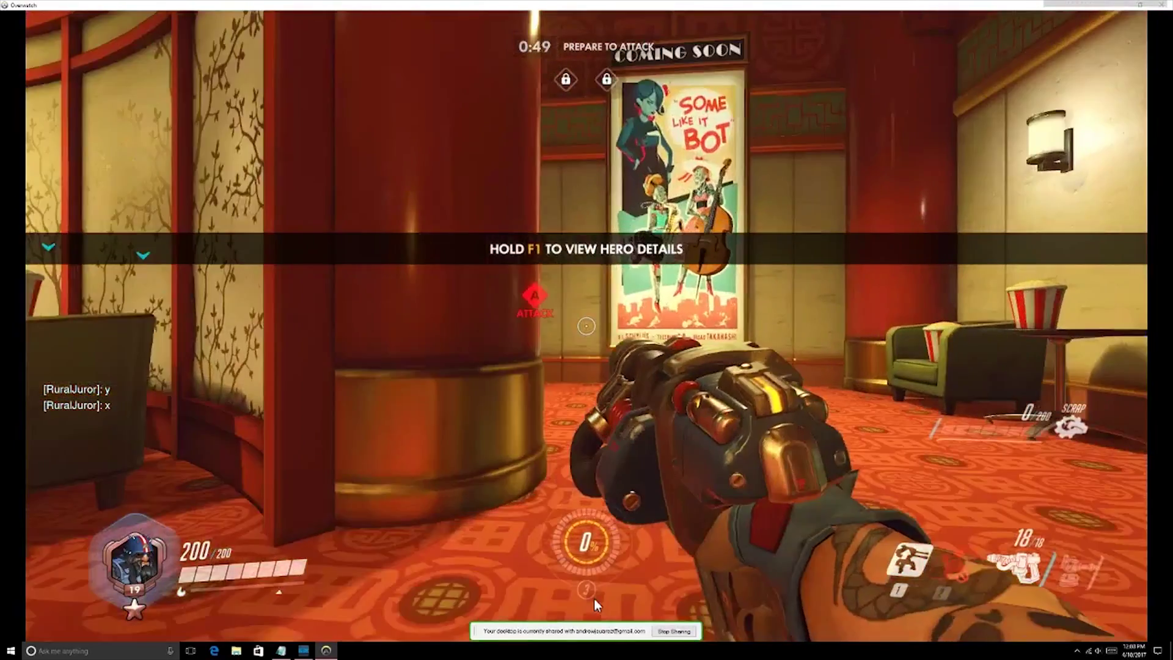
{"action": "mouse_move", "coordinate": [710, 594]}
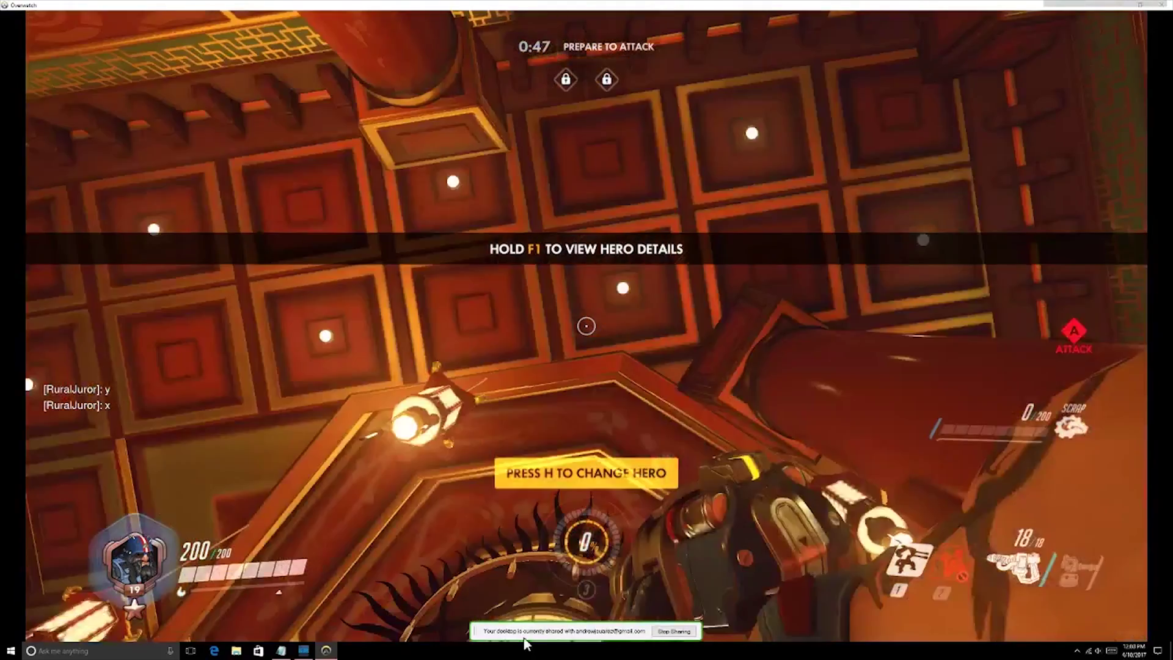
{"action": "mouse_move", "coordinate": [522, 649]}
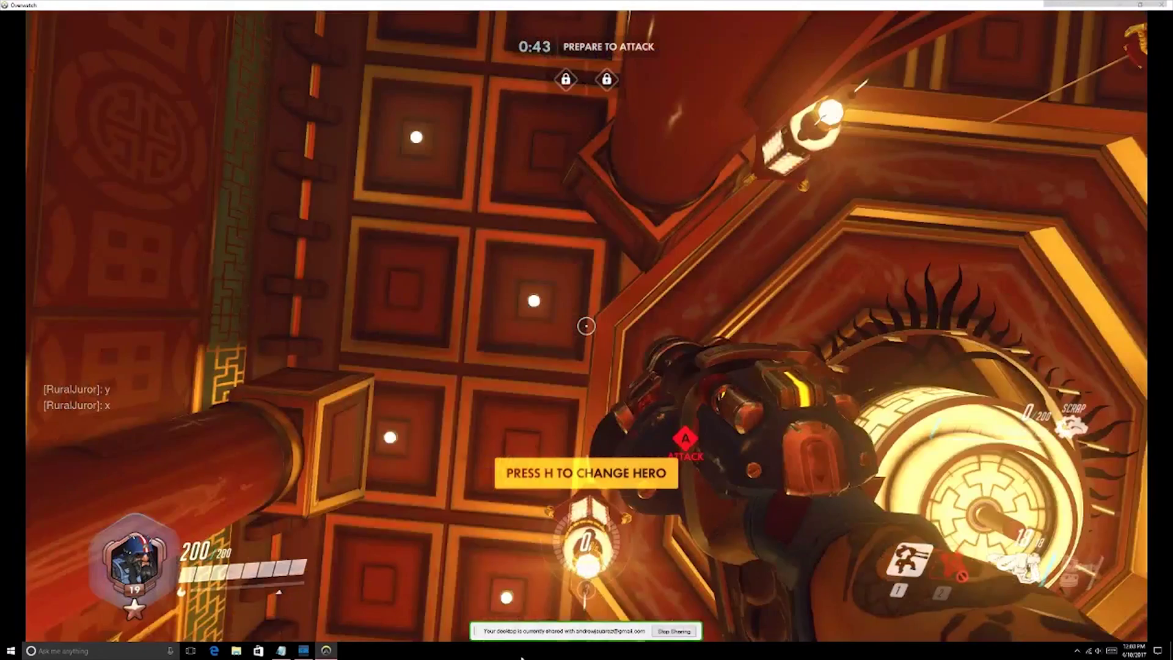
{"action": "mouse_move", "coordinate": [555, 623]}
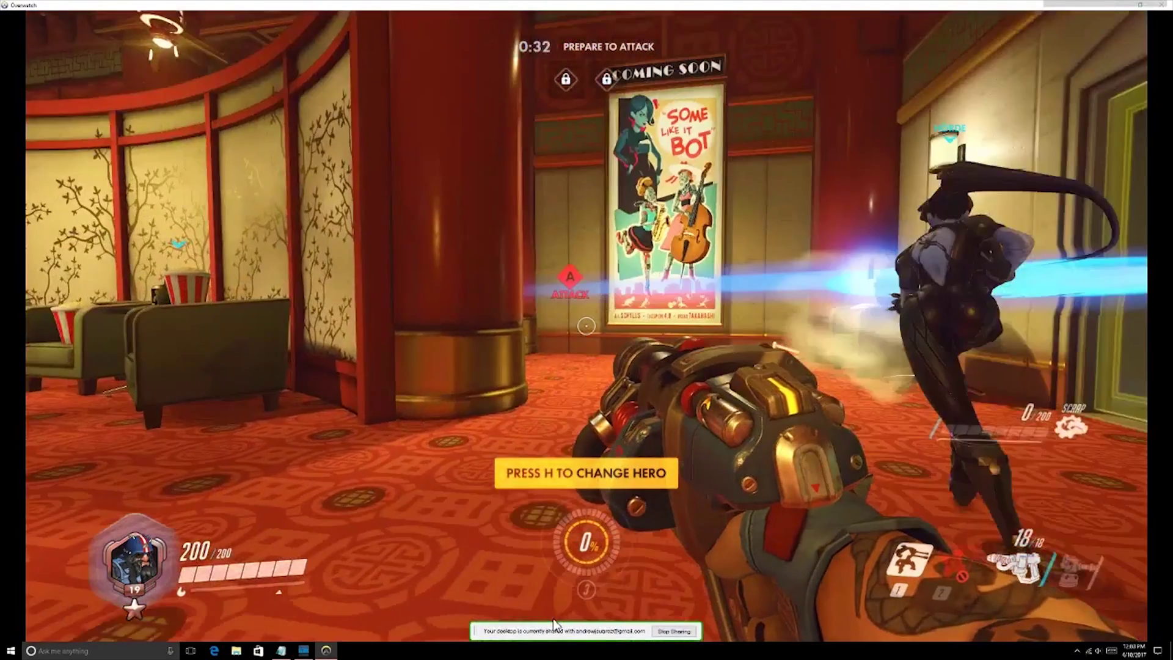
{"action": "key", "text": "w"}
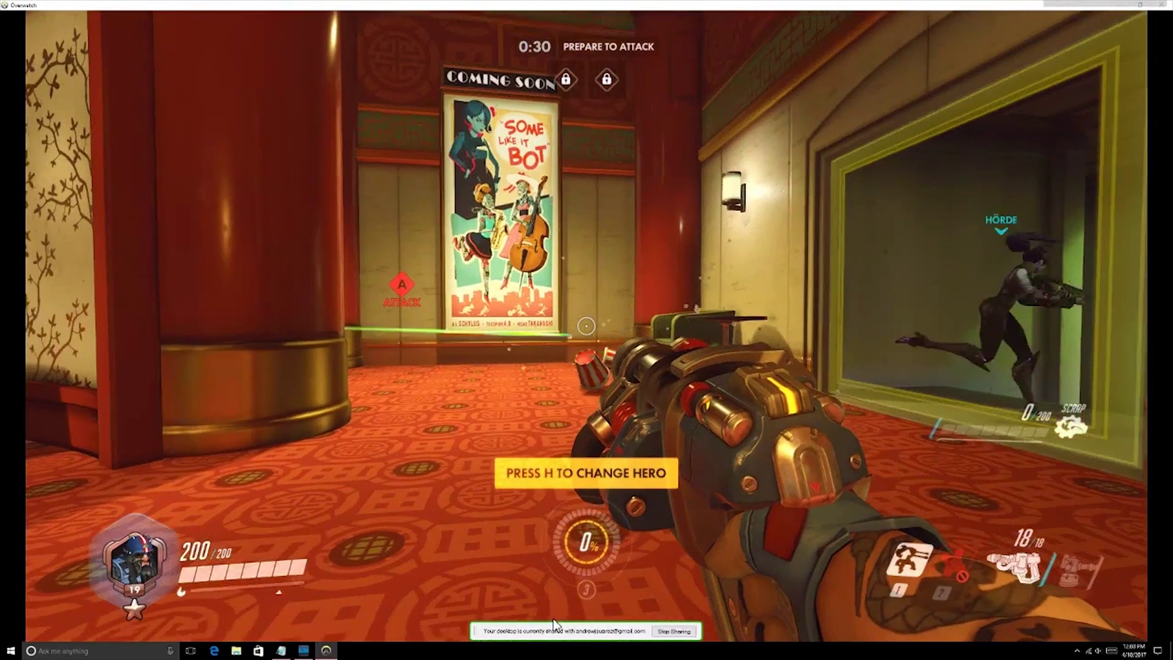
{"action": "key", "text": "s"}
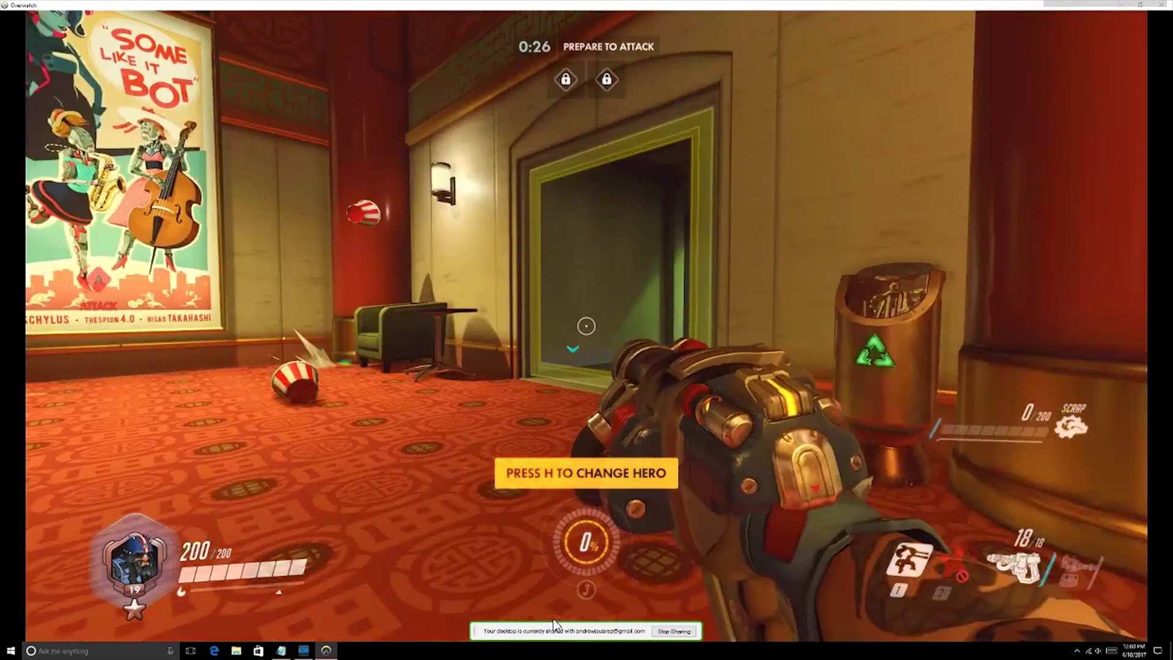
{"action": "key", "text": "shift"}
{"action": "left_click", "coordinate": [552, 618]}
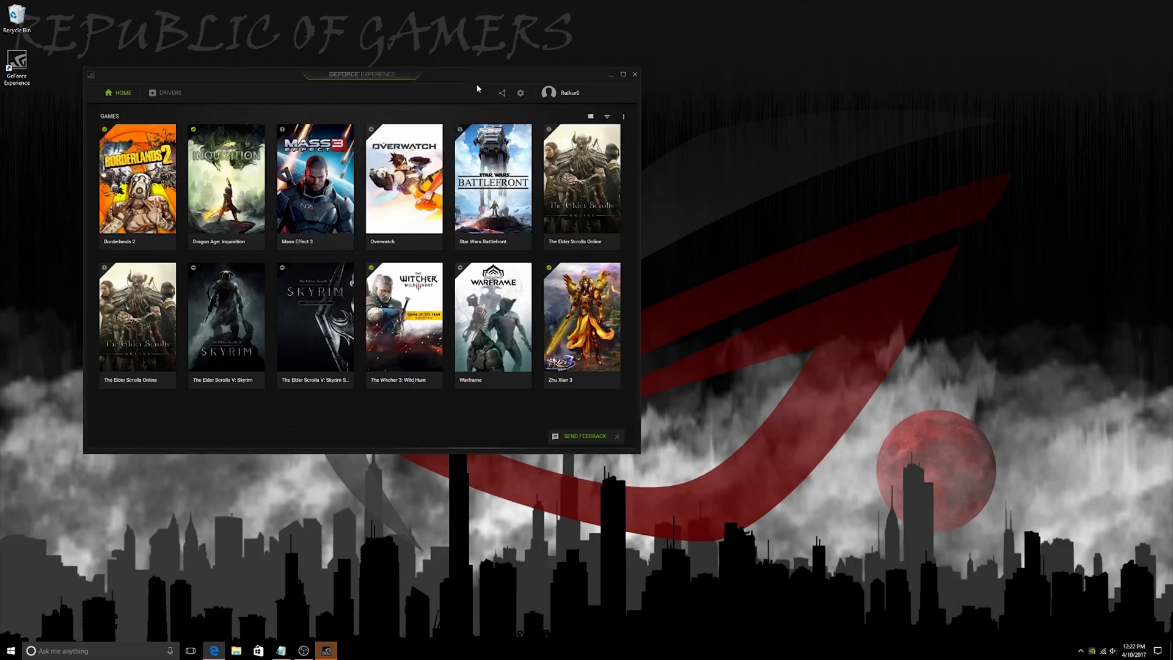
Move the GeForce Experience window towards the middle of the desktop and enable GameStream in its Shield settings
{"action": "left_click_drag", "start_coordinate": [480, 81], "coordinate": [700, 114]}
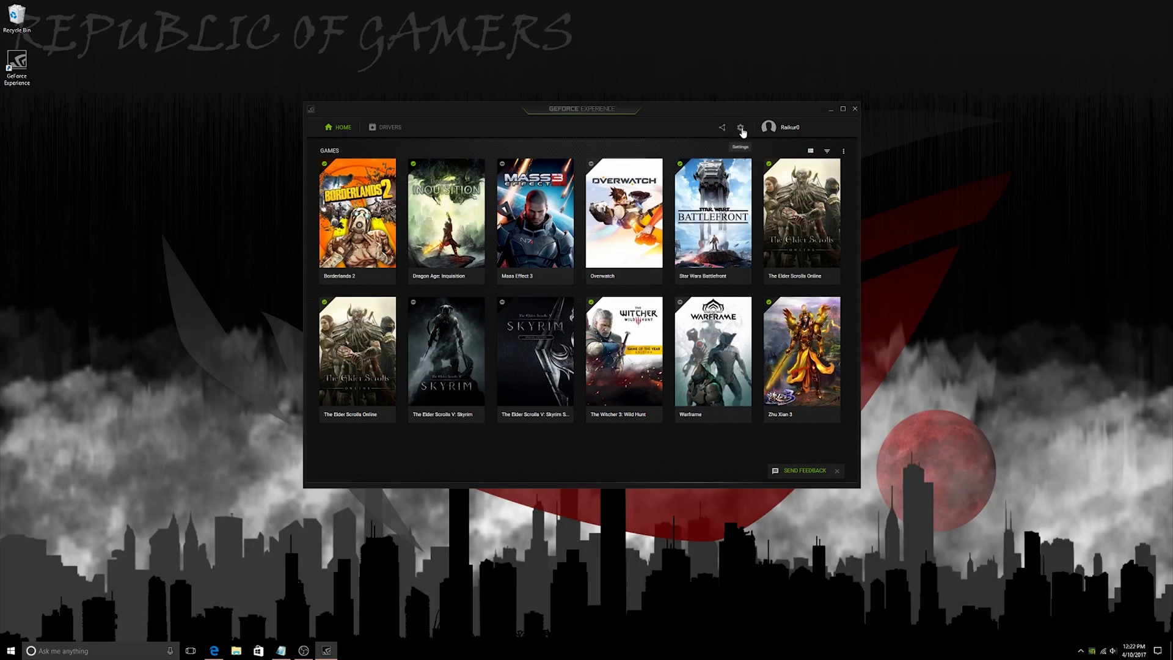
{"action": "left_click", "coordinate": [741, 129]}
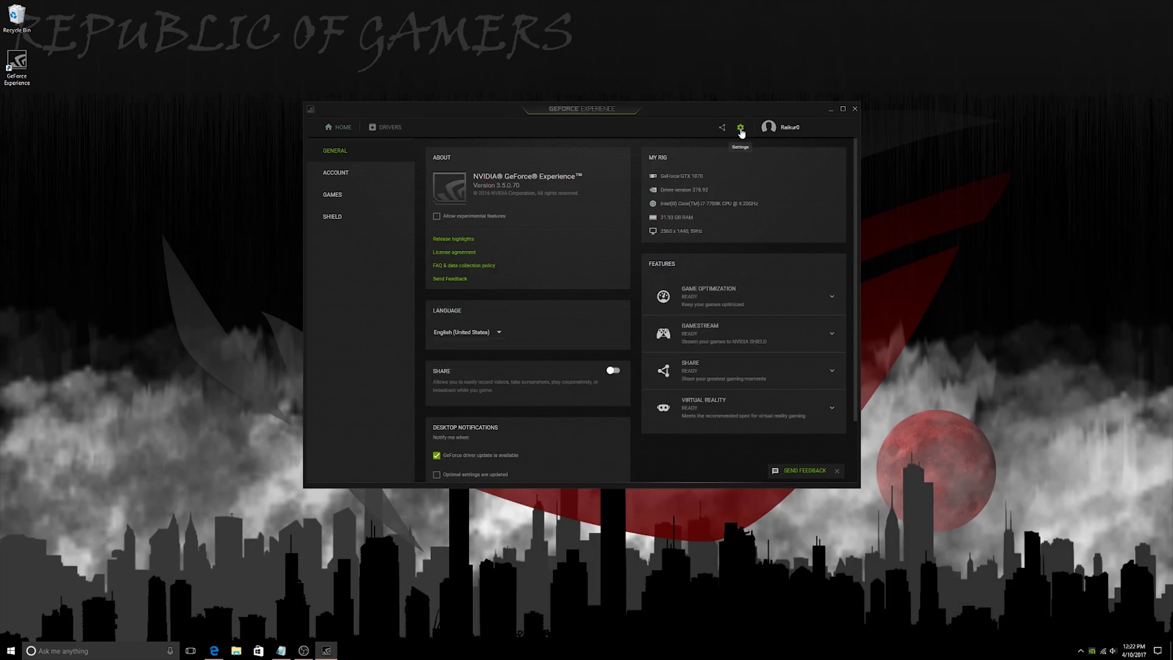
{"action": "left_click", "coordinate": [325, 218]}
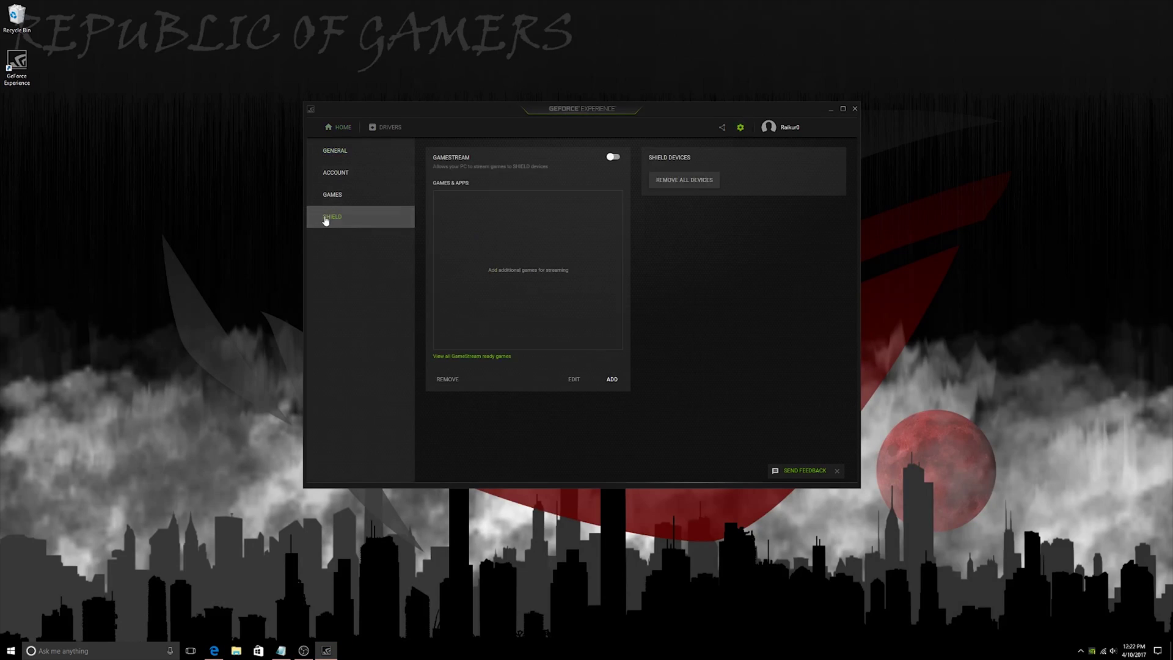
{"action": "left_click", "coordinate": [608, 158]}
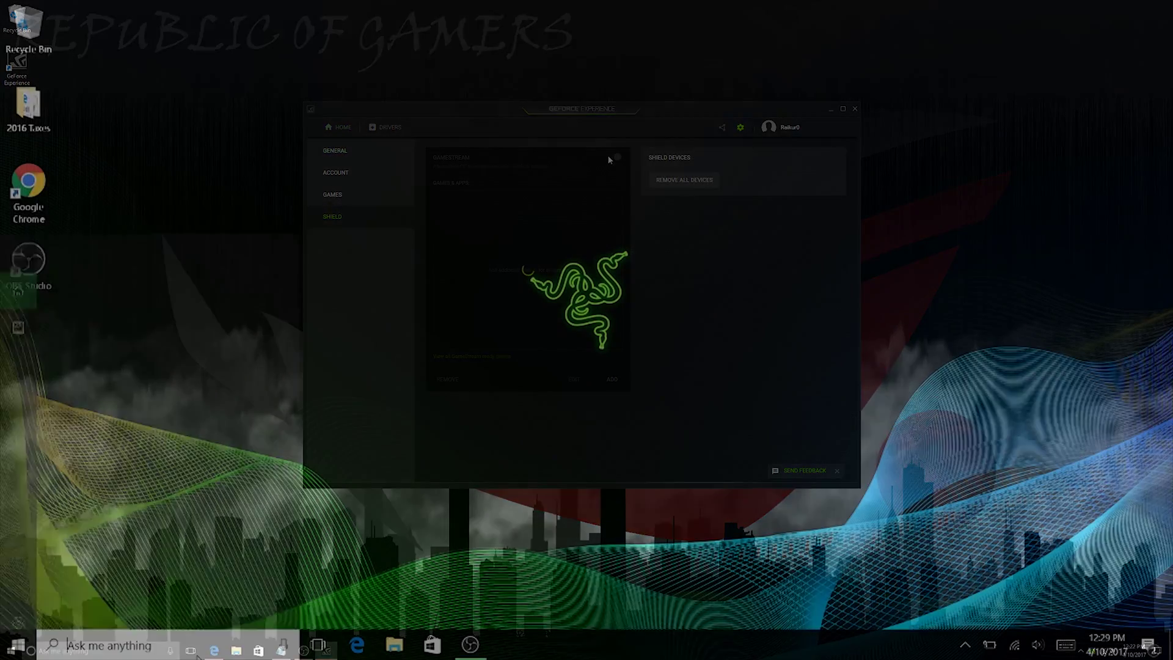
Open Chrome's apps page, launch Moonlight, connect to the CHROMA host and maximize the Moonlight window
{"action": "left_click", "coordinate": [197, 654]}
{"action": "type", "text": "chrome://apps"}
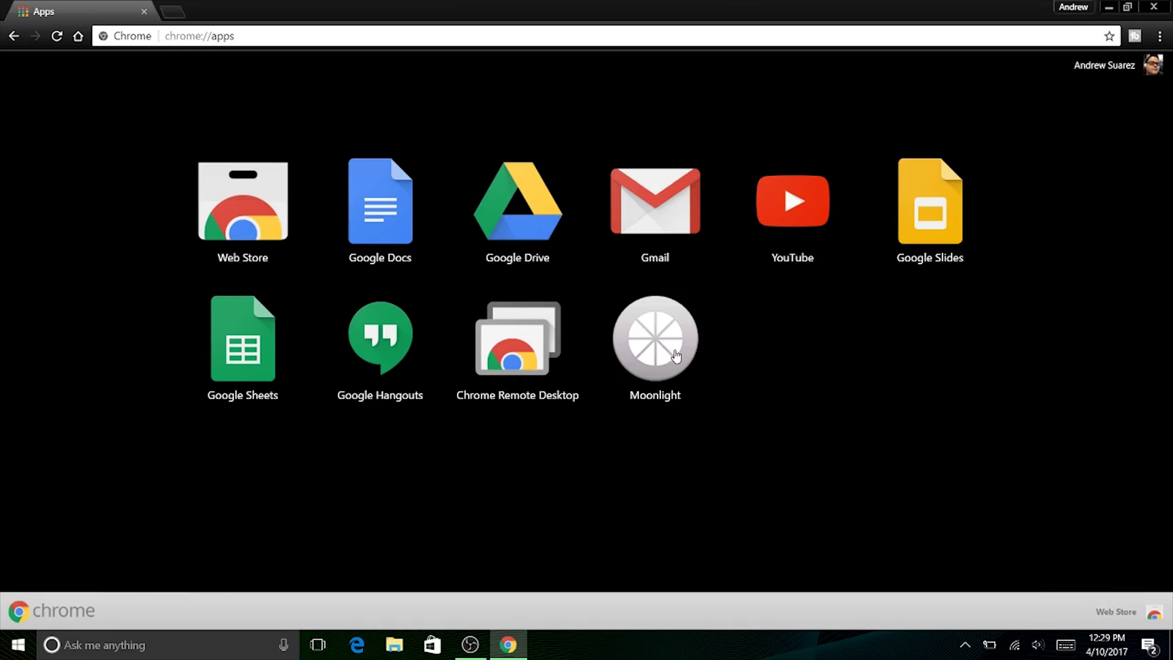
{"action": "left_click", "coordinate": [655, 338]}
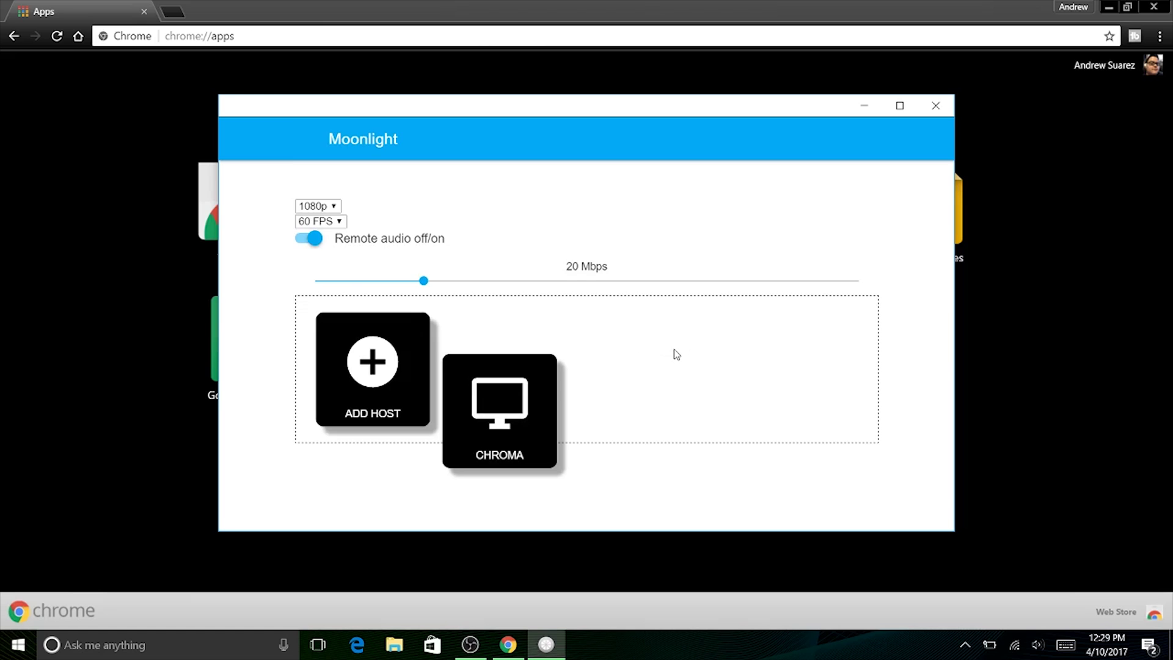
{"action": "left_click", "coordinate": [499, 399]}
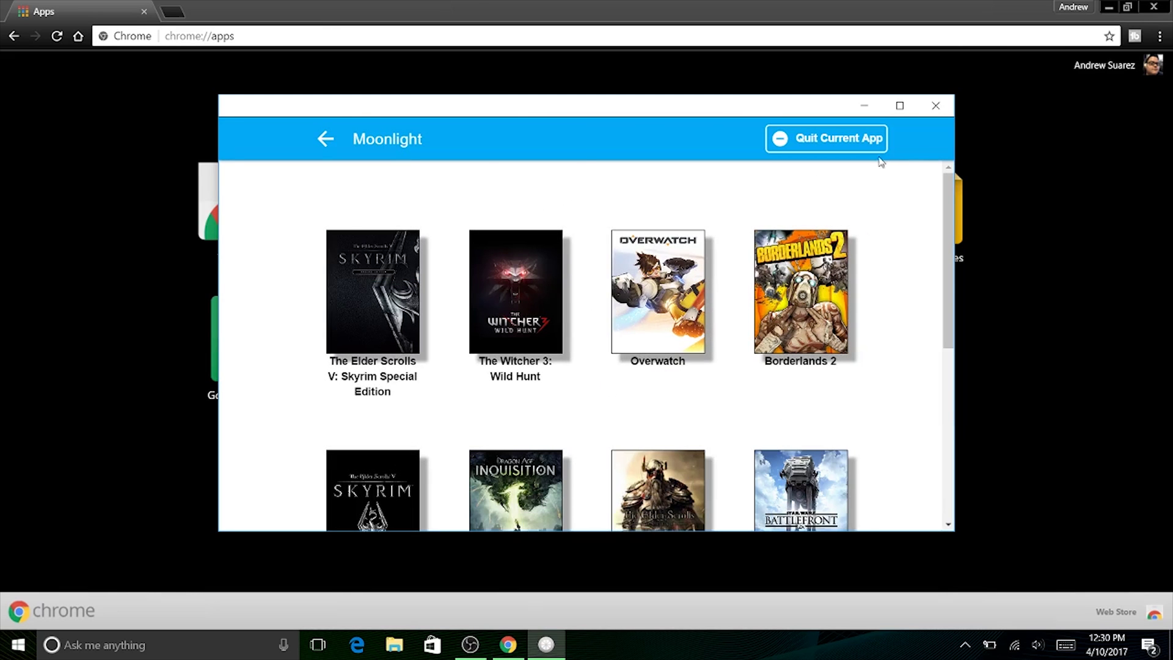
{"action": "left_click", "coordinate": [903, 108]}
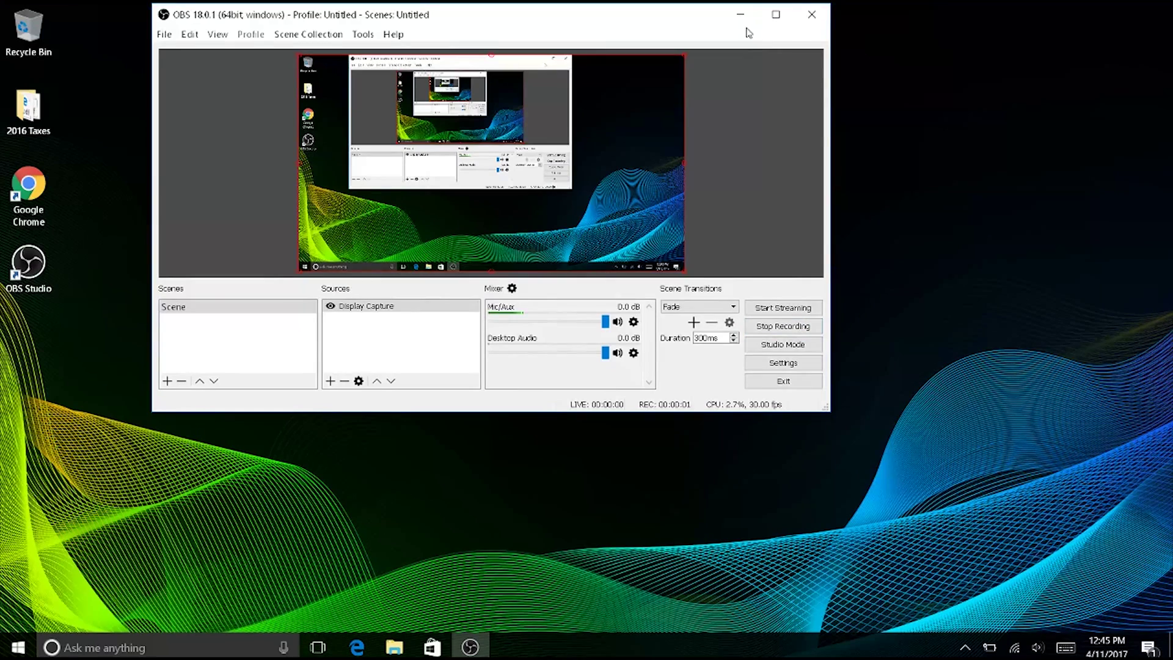
Minimize the OBS window and find and open Chrome with the system search
{"action": "left_click", "coordinate": [742, 16]}
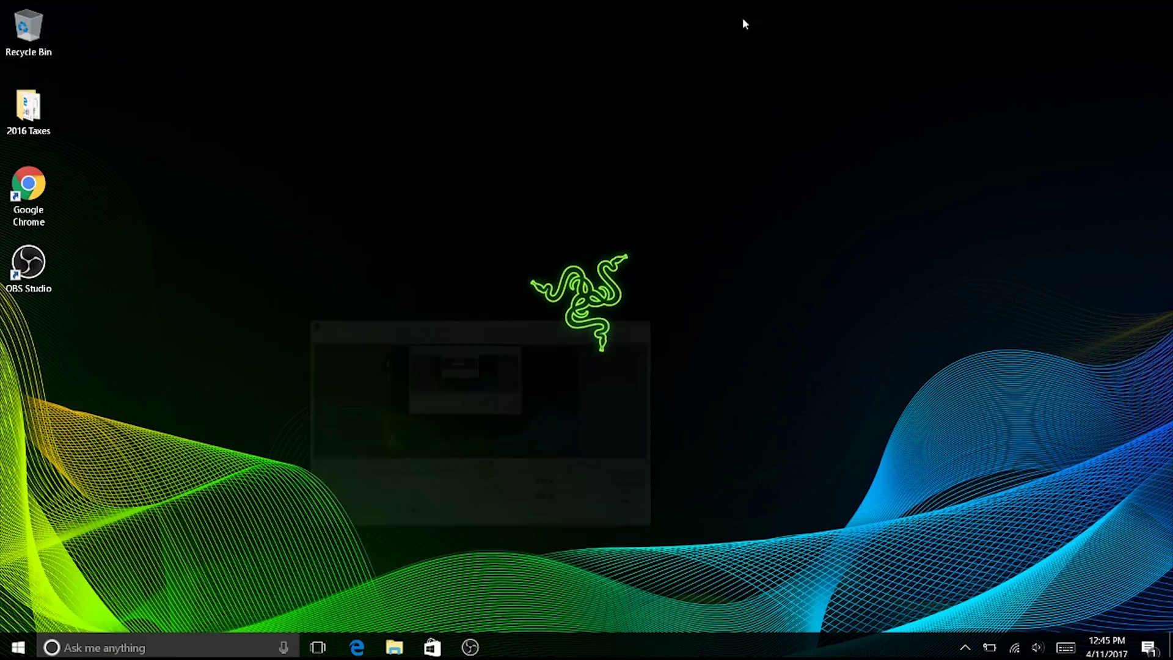
{"action": "key", "text": "super+s"}
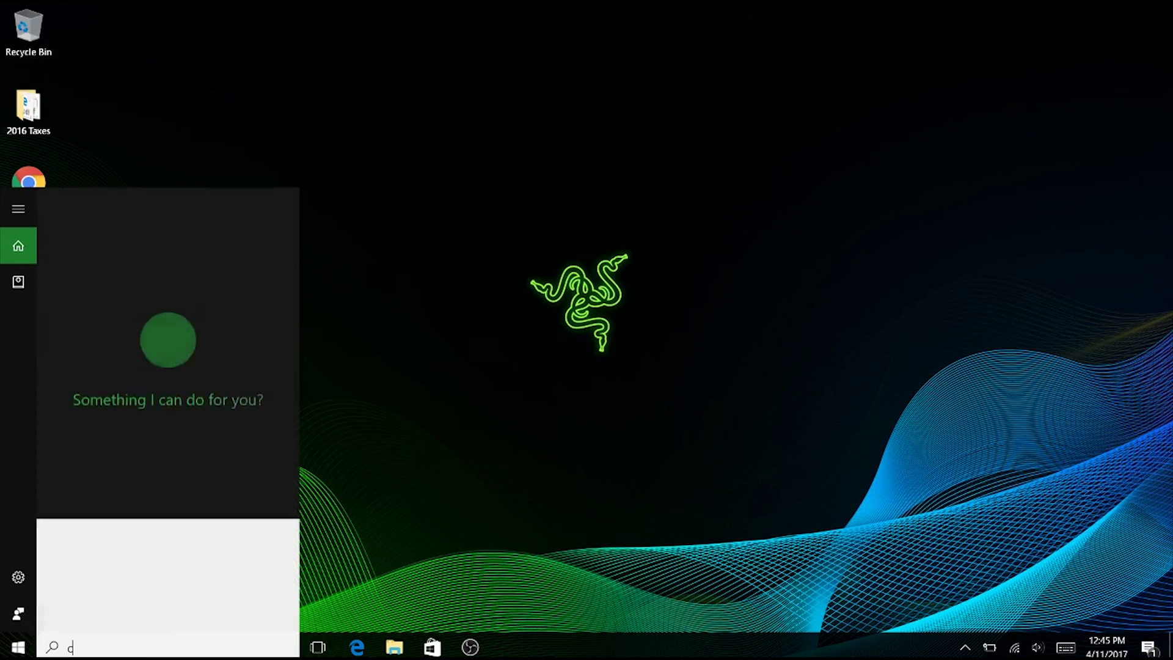
{"action": "type", "text": "chro"}
{"action": "key", "text": "Return"}
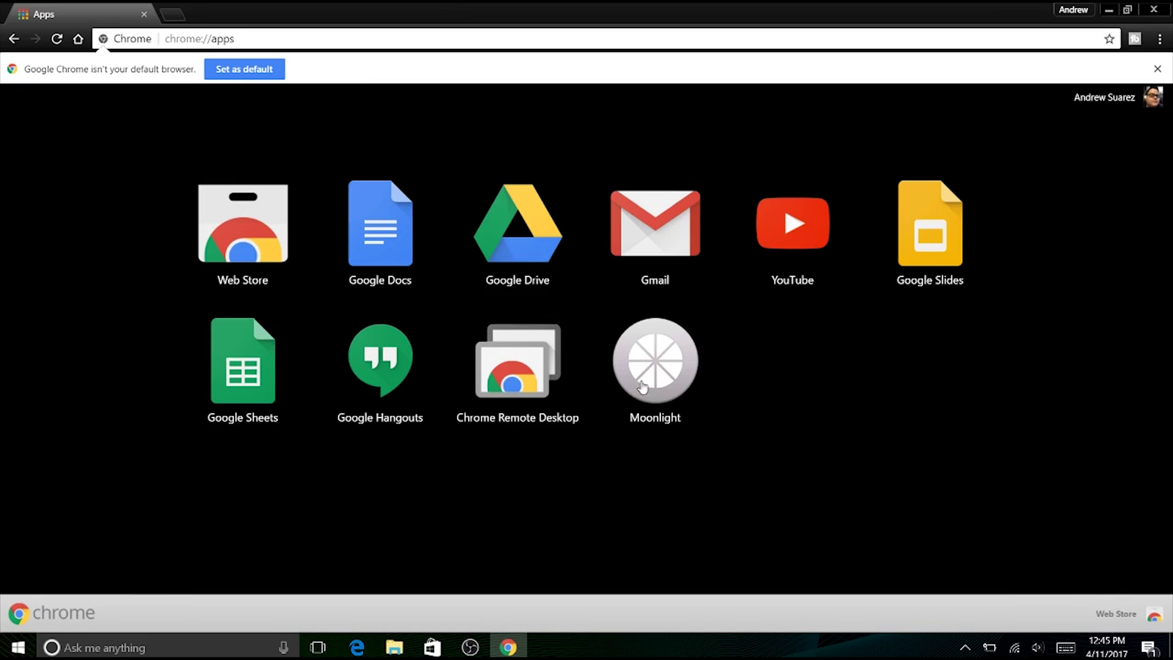
Launch Moonlight, connect to the CHROMA host and browse down through its list of streamable games
{"action": "left_click", "coordinate": [660, 359]}
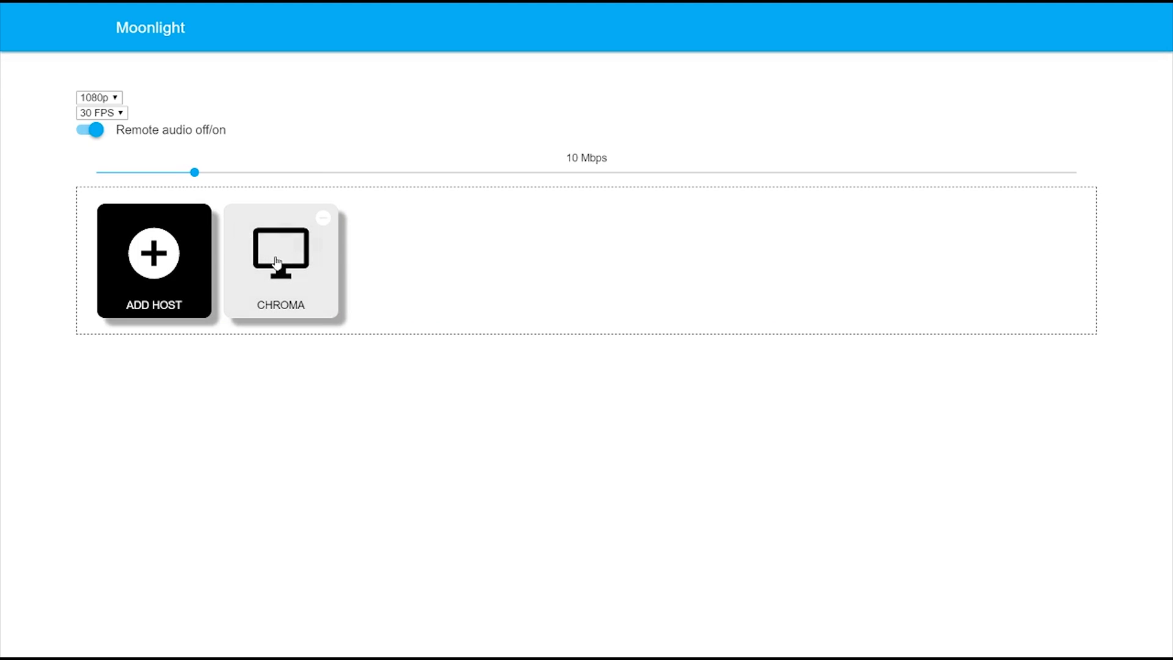
{"action": "left_click", "coordinate": [277, 263]}
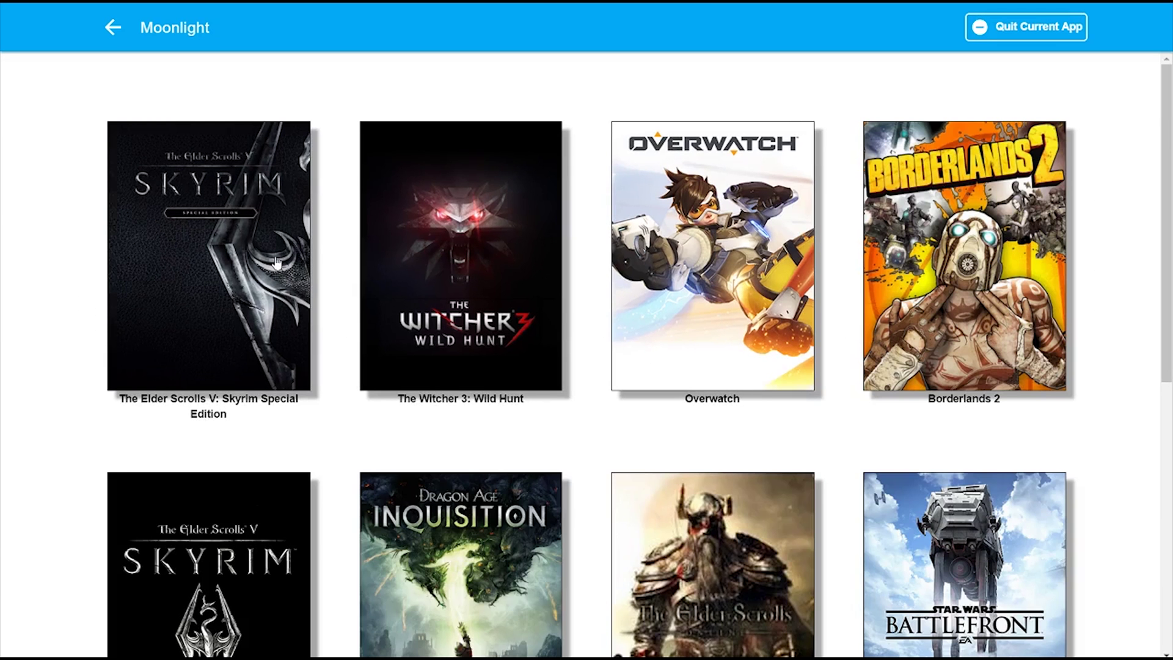
{"action": "scroll", "coordinate": [1129, 298], "scroll_direction": "down", "scroll_amount": 5}
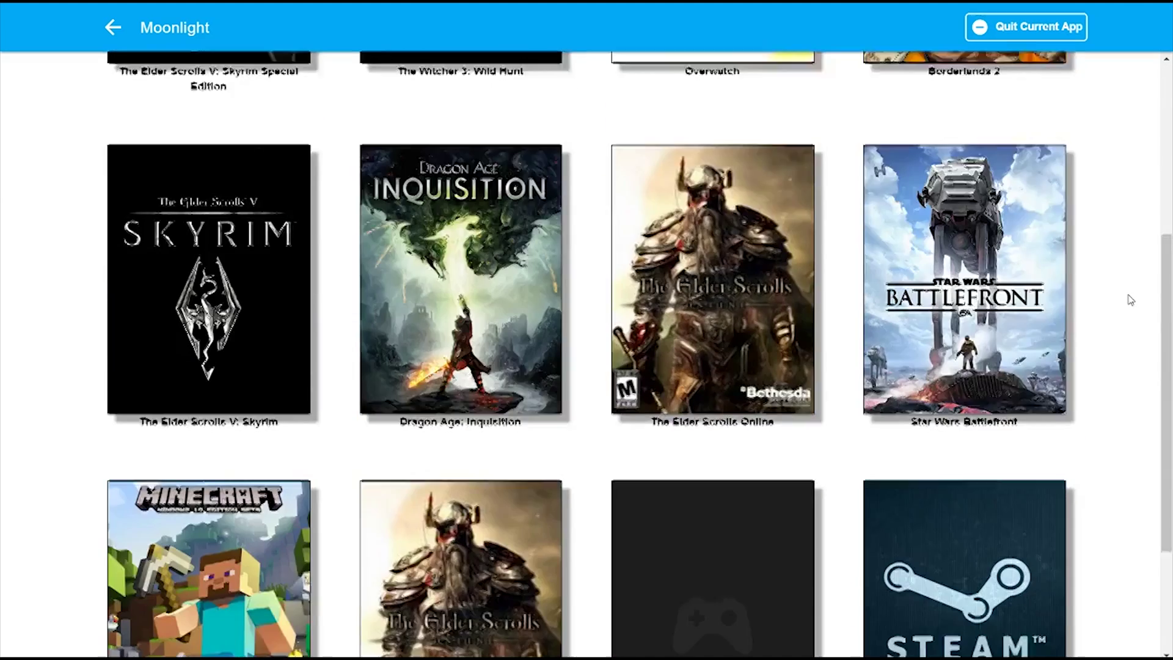
{"action": "scroll", "coordinate": [1129, 299], "scroll_direction": "down", "scroll_amount": 3}
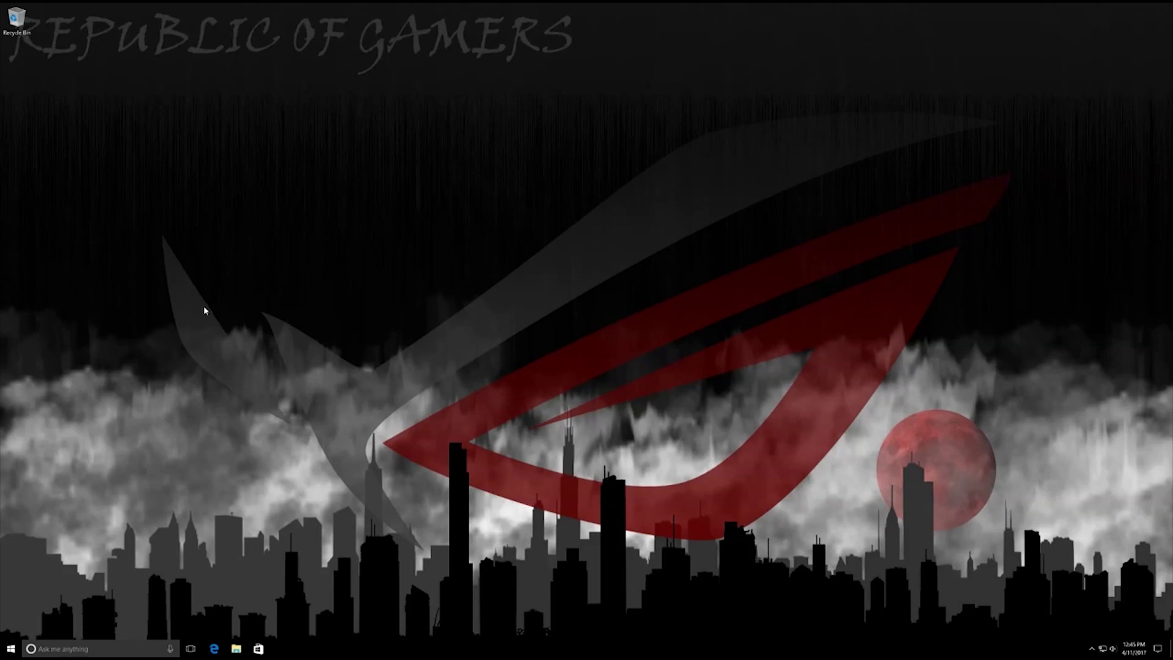
Try to find skyrim with the streamed desktop's search and clear the query
{"action": "left_click", "coordinate": [139, 649]}
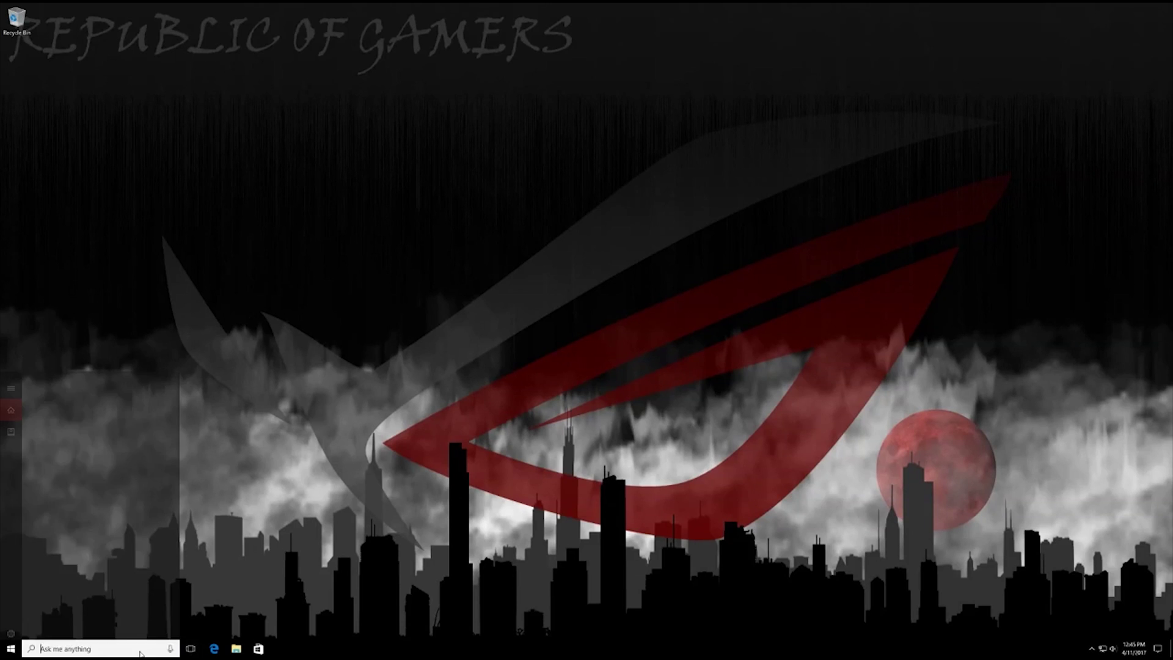
{"action": "type", "text": "sky"}
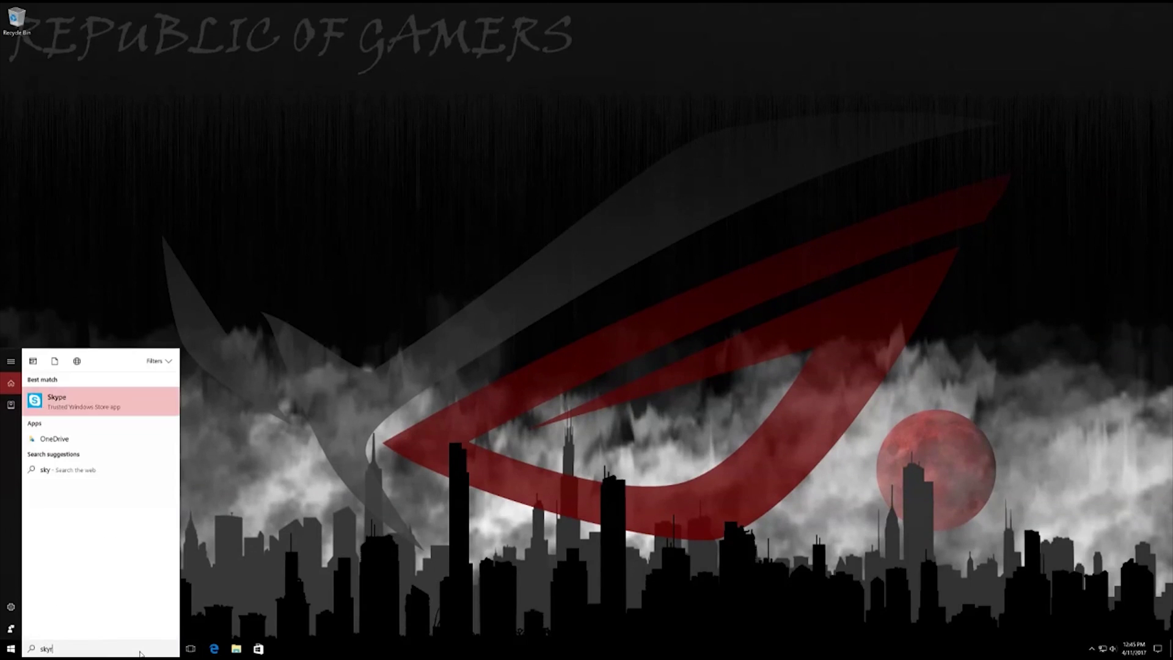
{"action": "type", "text": "rim"}
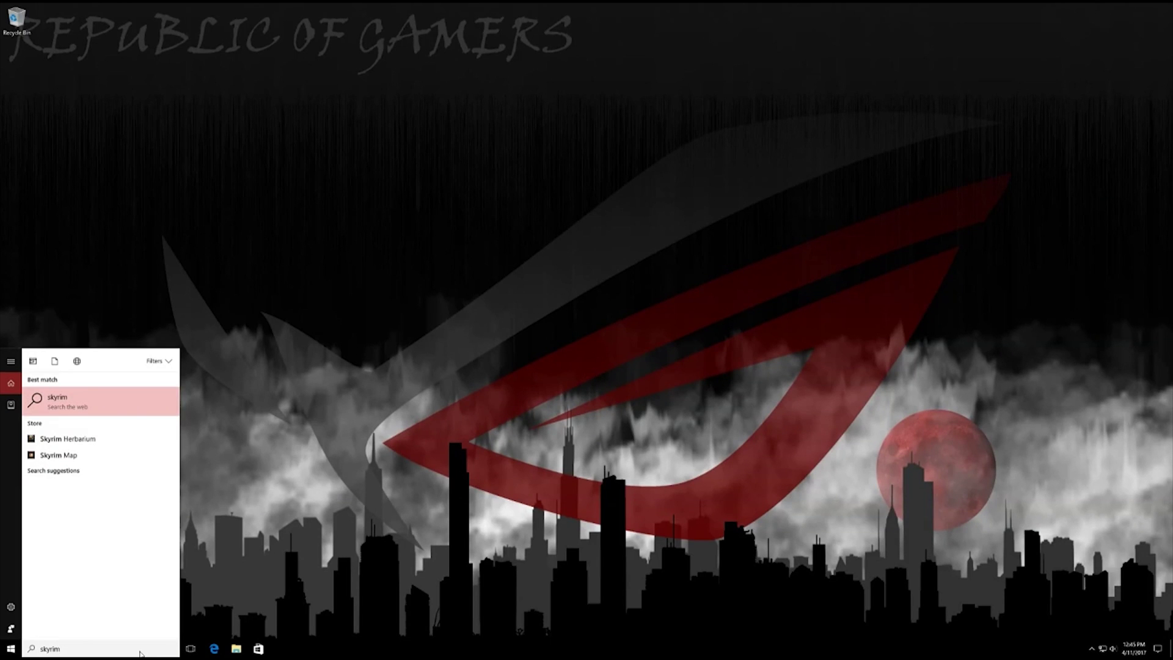
{"action": "key", "text": "BackSpace"}
{"action": "key", "text": "BackSpace"}
{"action": "key", "text": "BackSpace"}
{"action": "key", "text": "BackSpace"}
{"action": "key", "text": "BackSpace"}
{"action": "key", "text": "BackSpace"}
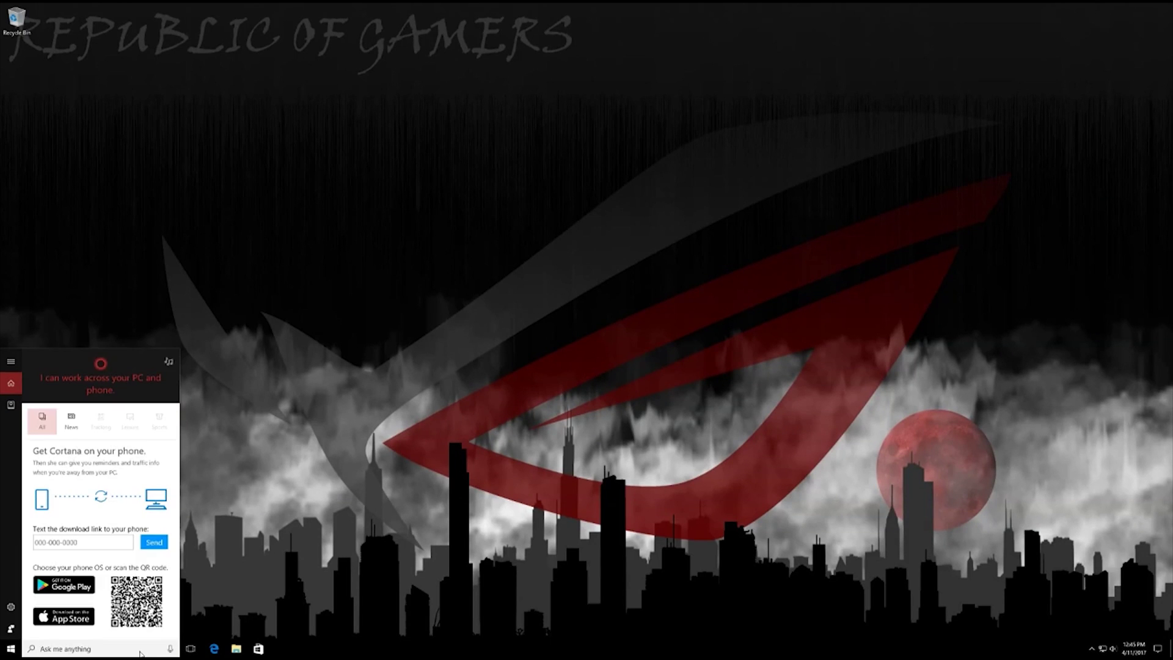
Search the streamed desktop for steam and launch the Steam desktop app
{"action": "type", "text": "steam"}
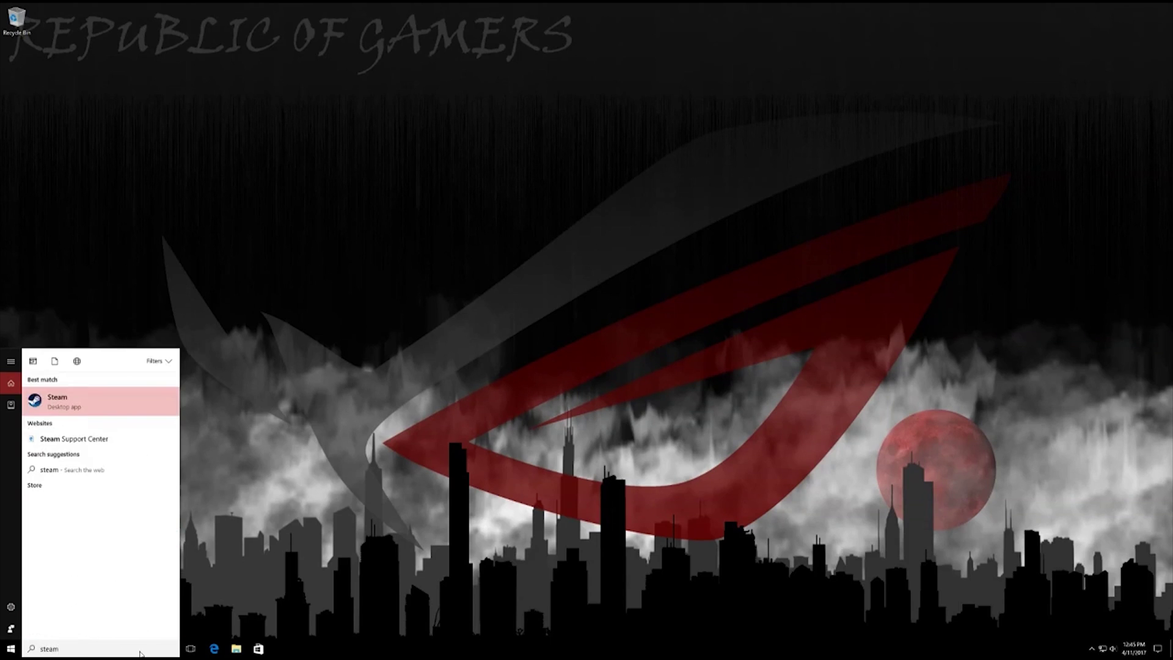
{"action": "key", "text": "Return"}
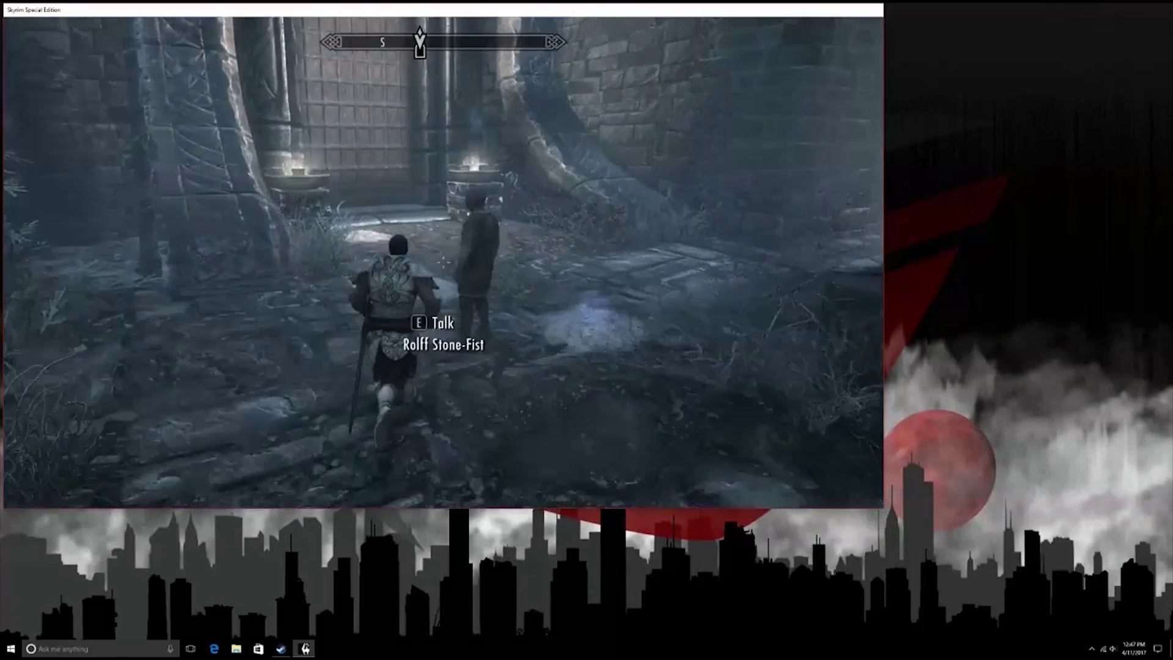
Test the Skyrim Special Edition stream by running the character through the city streets, up the steps and past the market
{"action": "key", "text": "w"}
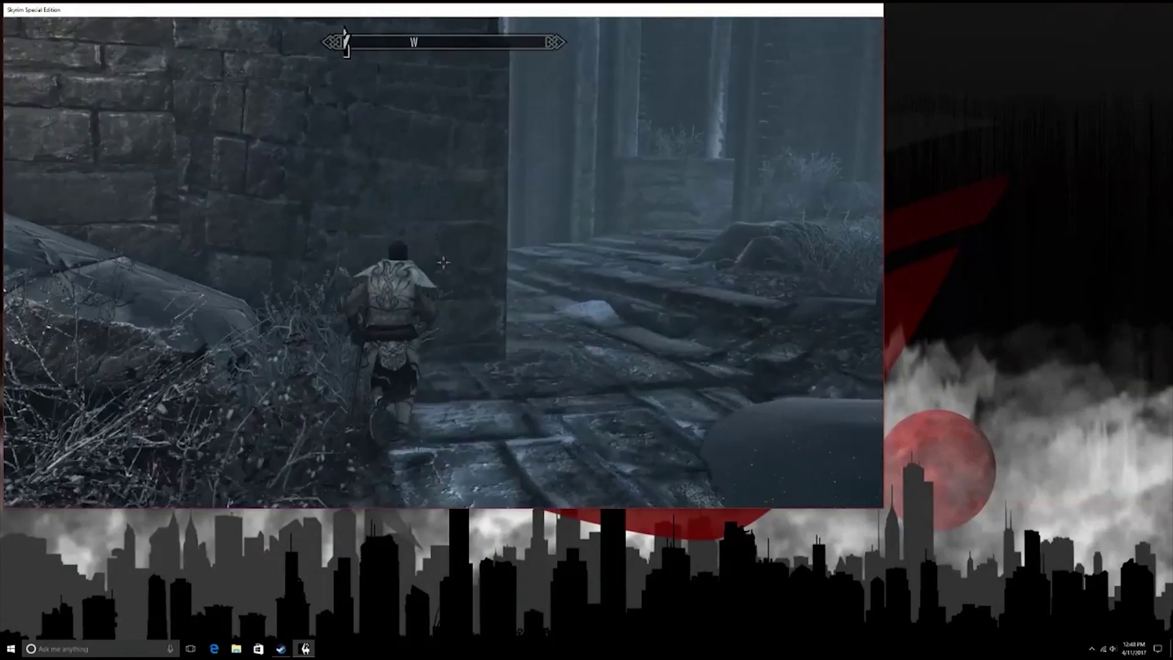
{"action": "key", "text": "w"}
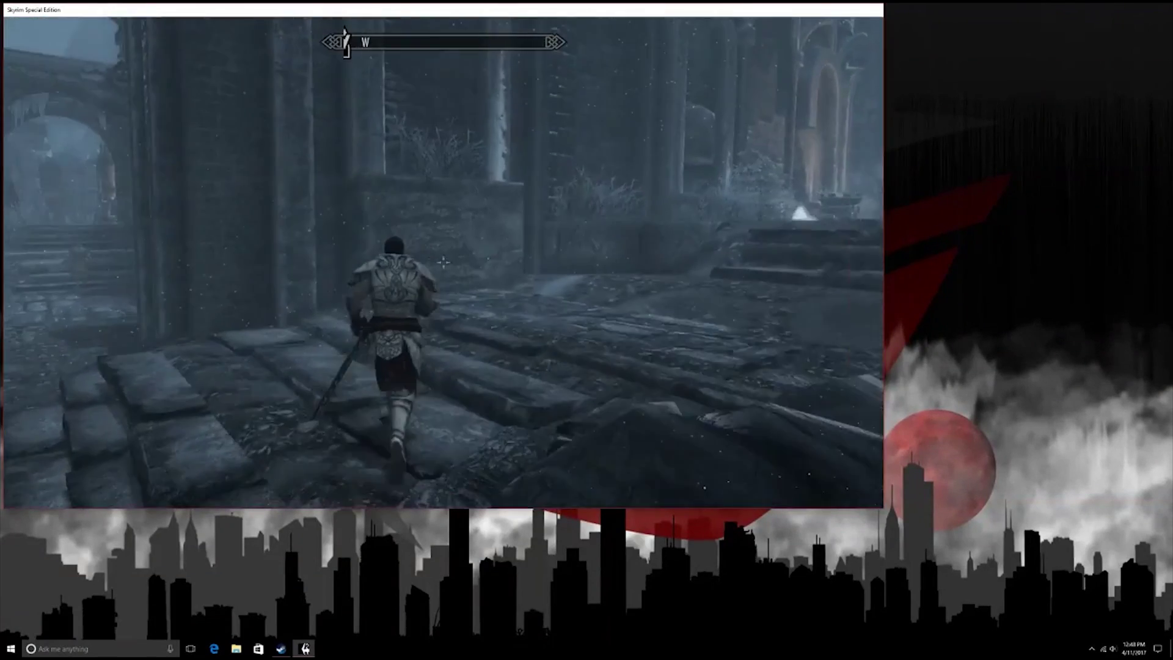
{"action": "key", "text": "w"}
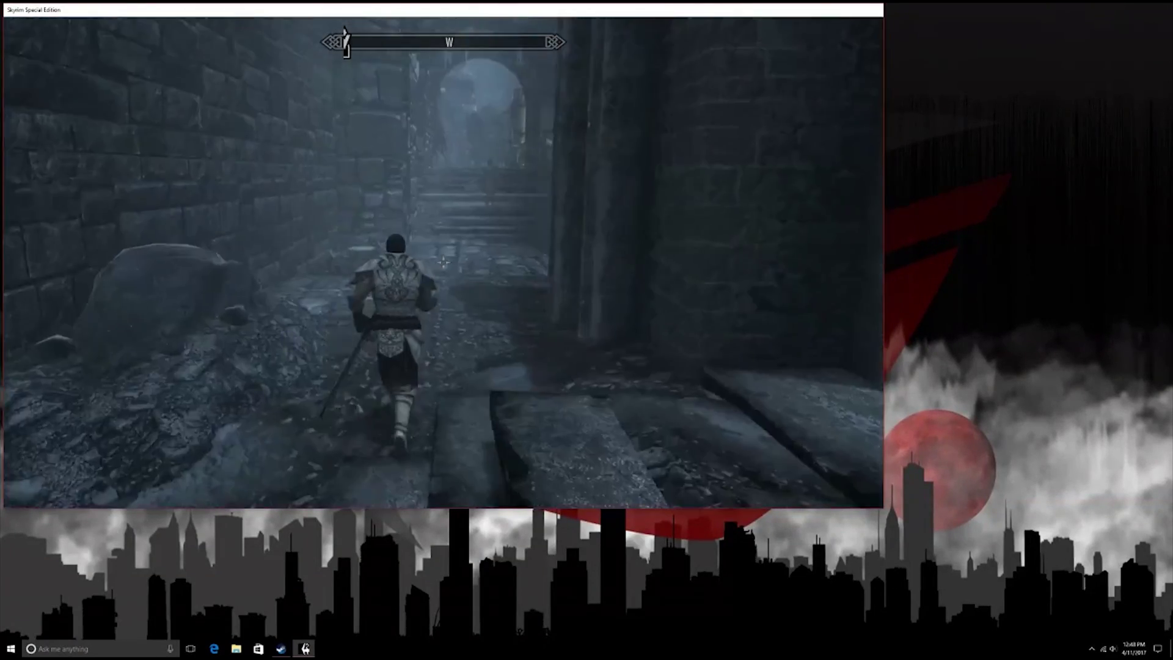
{"action": "key", "text": "w"}
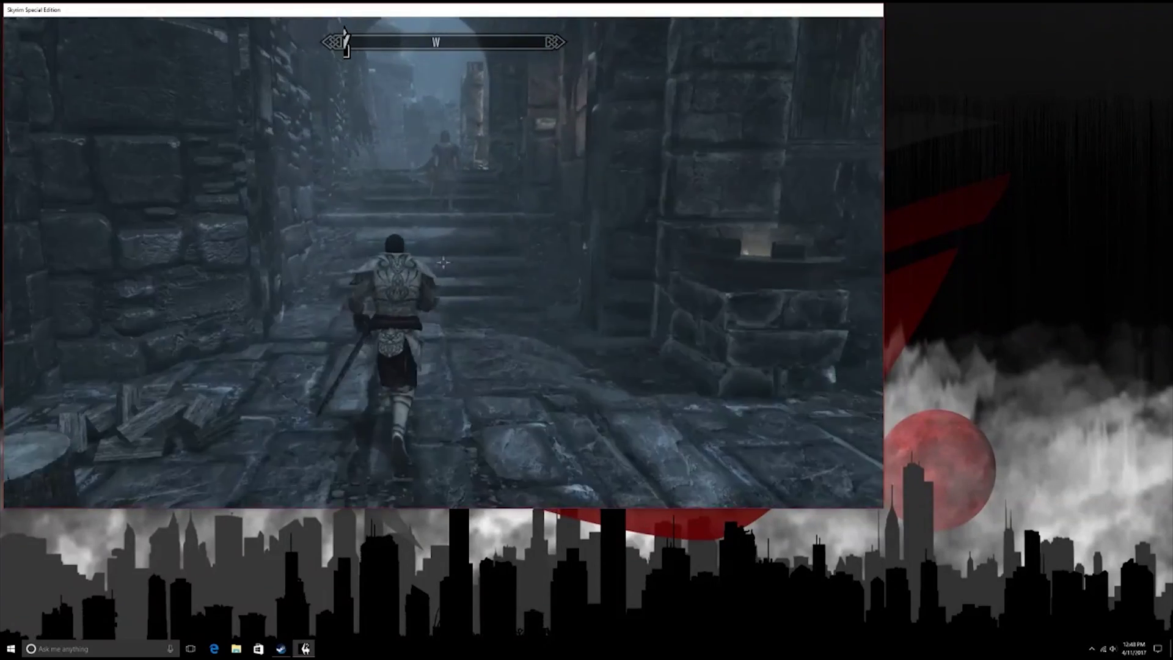
{"action": "key", "text": "w"}
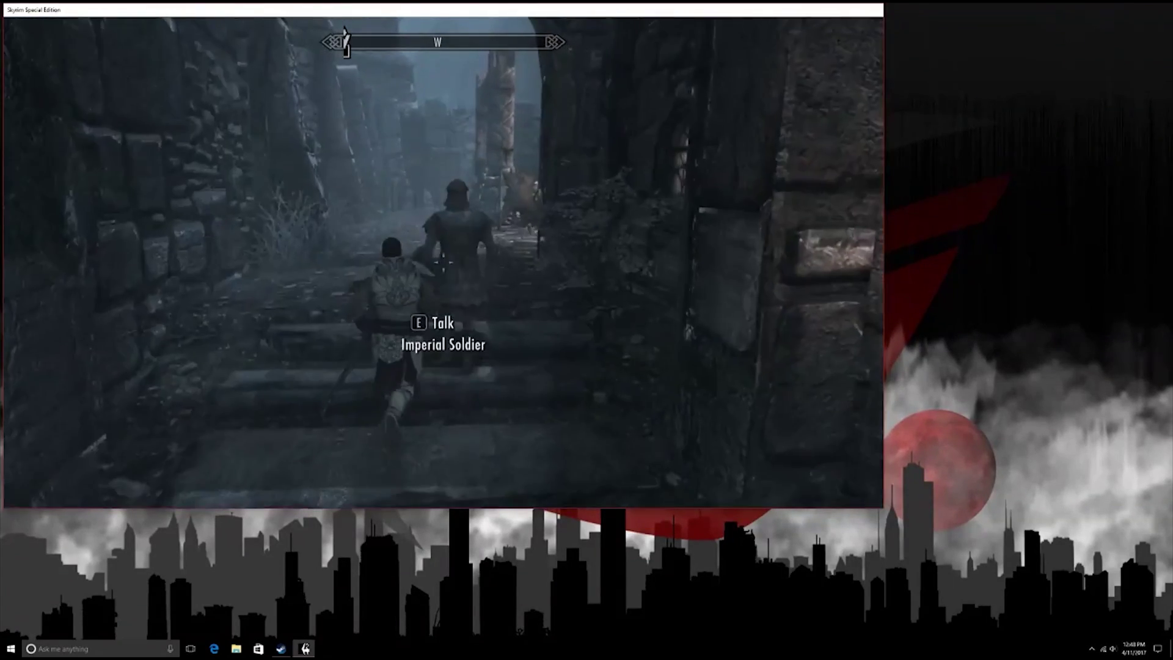
{"action": "key", "text": "w"}
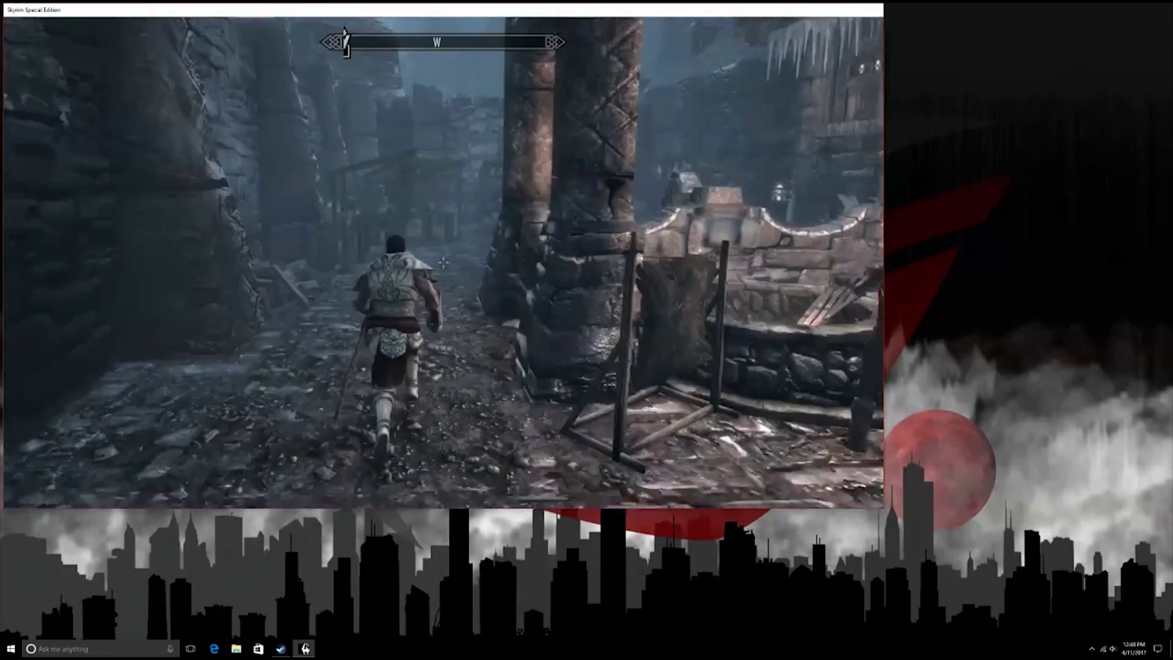
{"action": "key", "text": "w"}
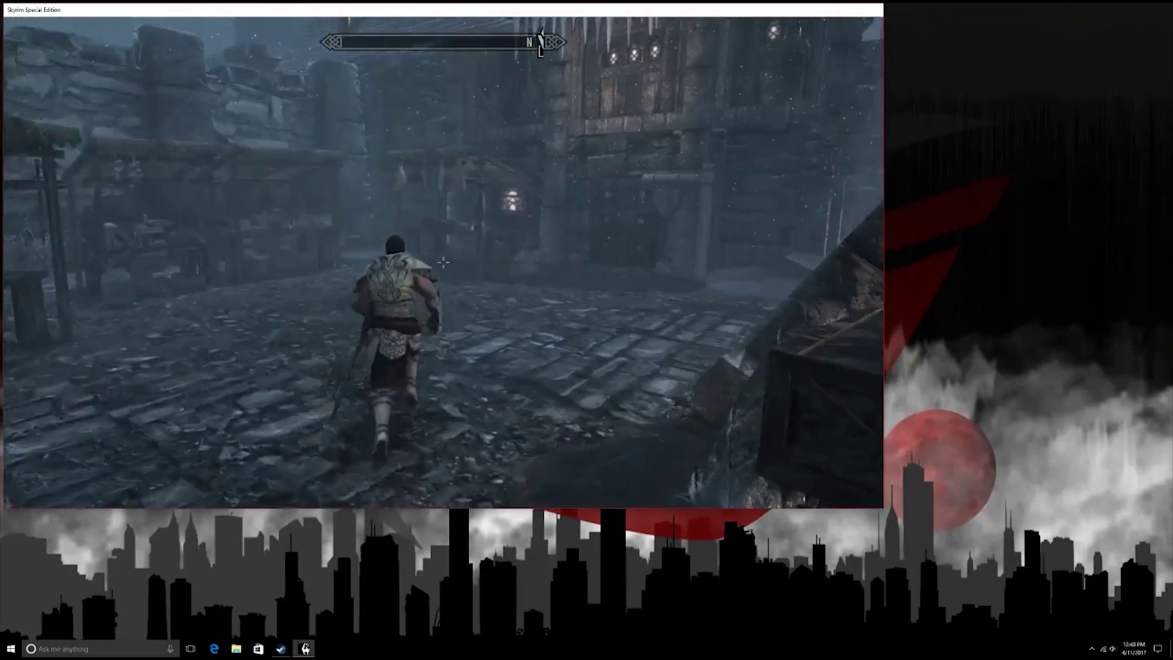
{"action": "key", "text": "w"}
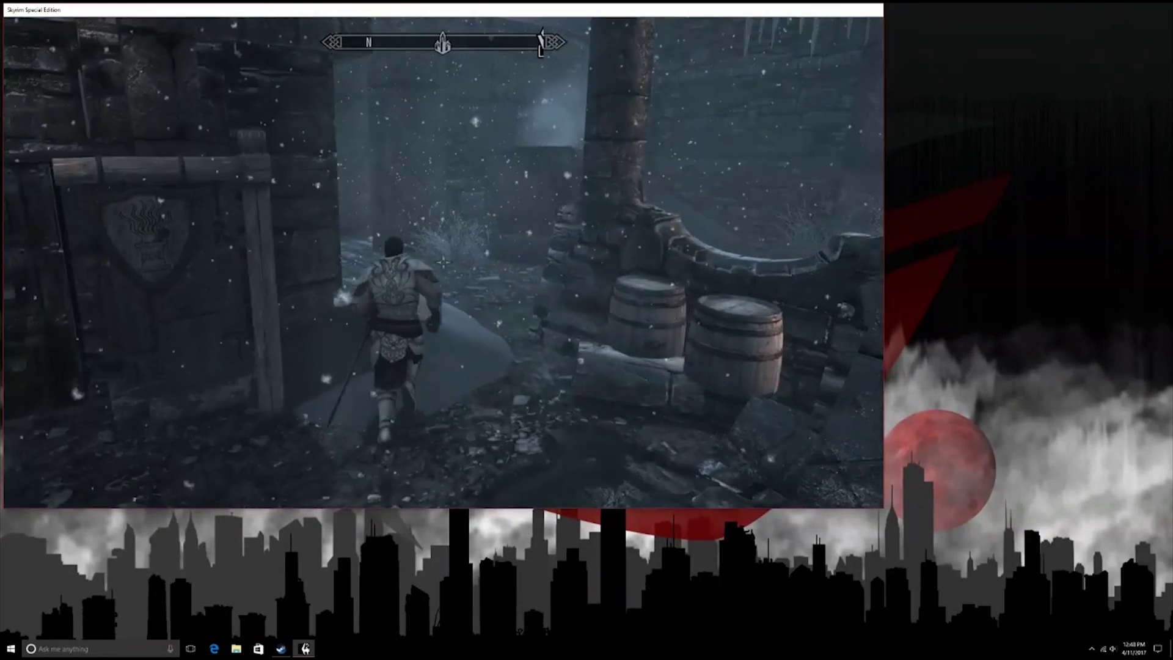